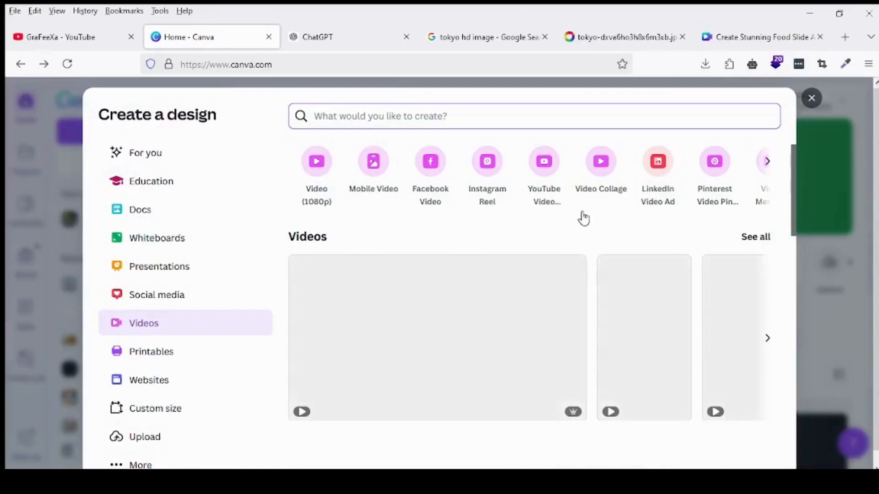
- Create a new YouTube video design and search its elements for "frame"
left_click(544, 161)
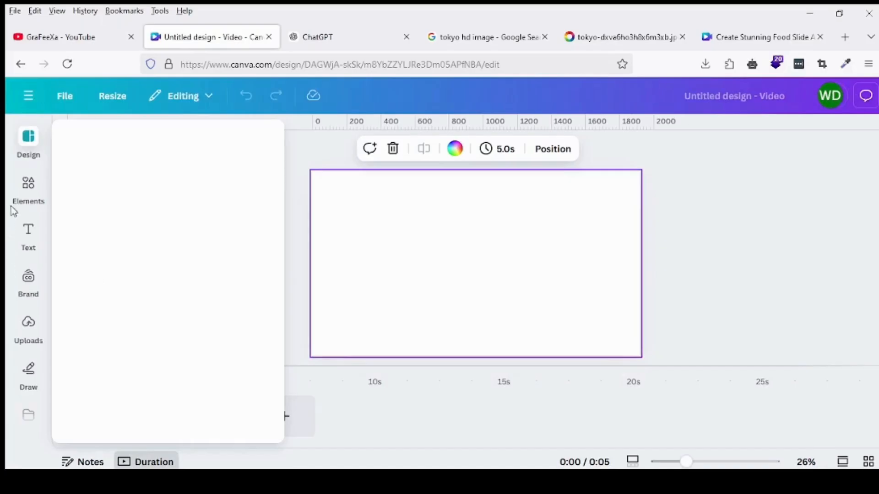
left_click(30, 201)
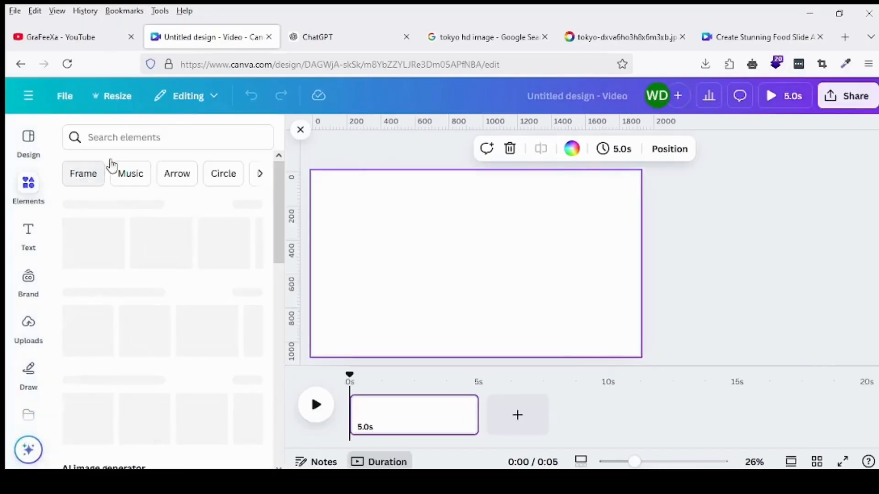
left_click(127, 141)
type("frame")
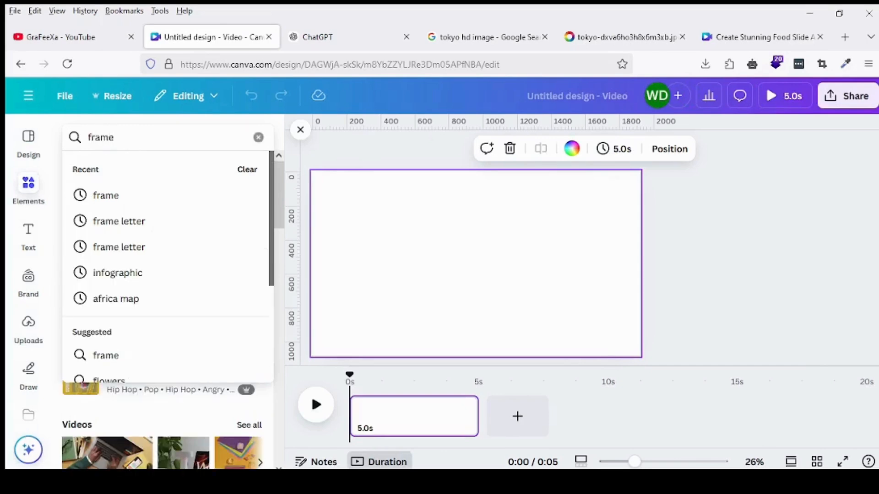
key("Return")
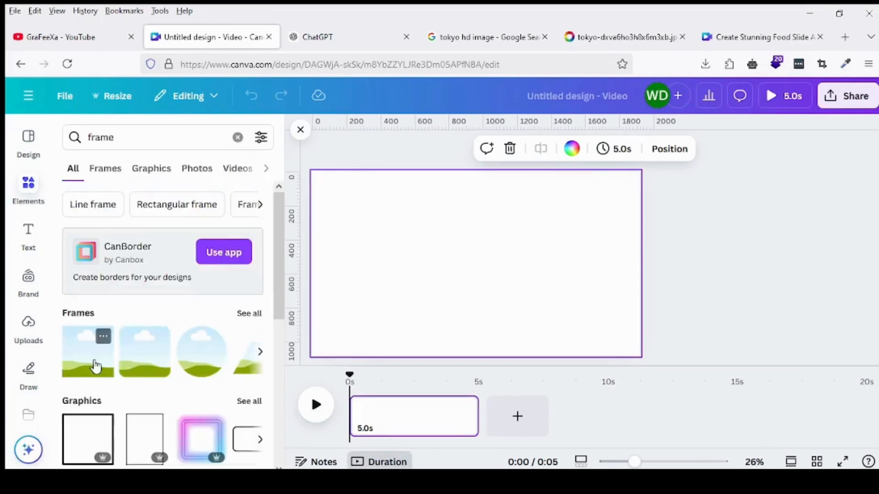
- Add the square frame and reshape it into an upright strip about 230 px wide and 640 px tall near the page's left edge
left_click(94, 363)
left_click(369, 306)
left_click_drag(443, 290, 358, 271)
left_click_drag(377, 300, 382, 338)
left_click_drag(428, 267, 372, 279)
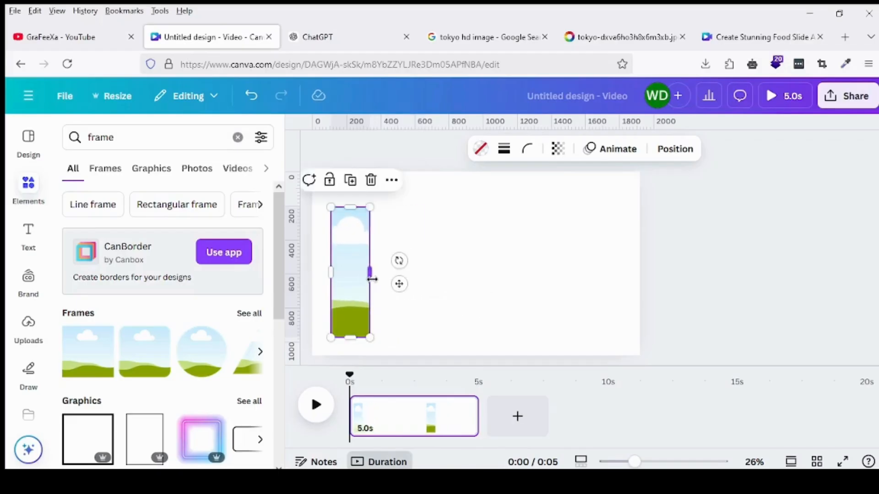
left_click_drag(350, 207, 350, 229)
left_click(350, 203)
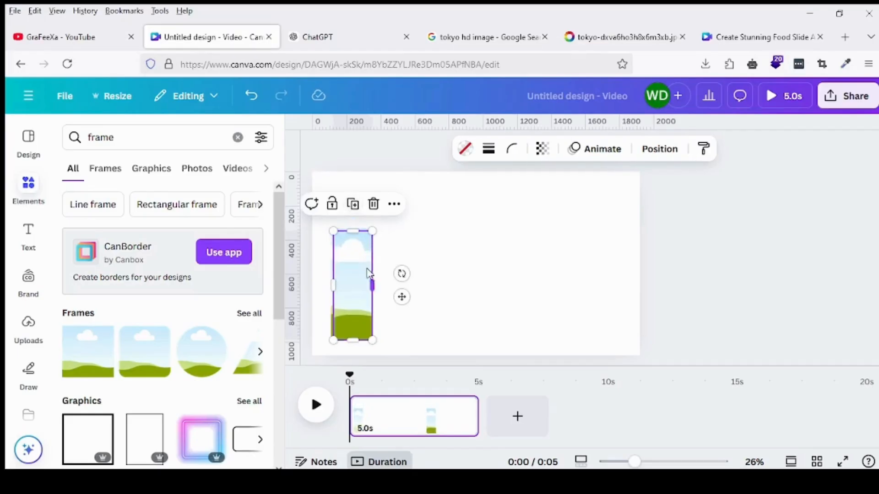
- Duplicate the strip frame four times to form a row of five identical strips
left_click_drag(363, 269, 412, 261)
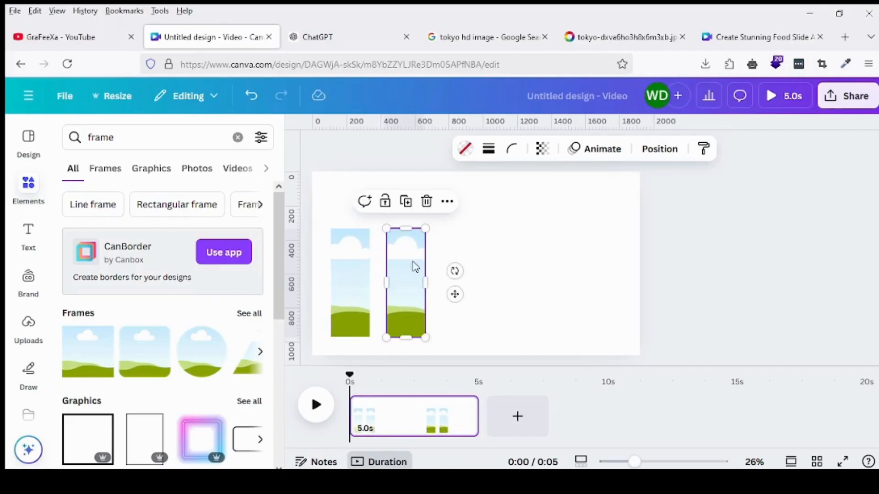
left_click(406, 201)
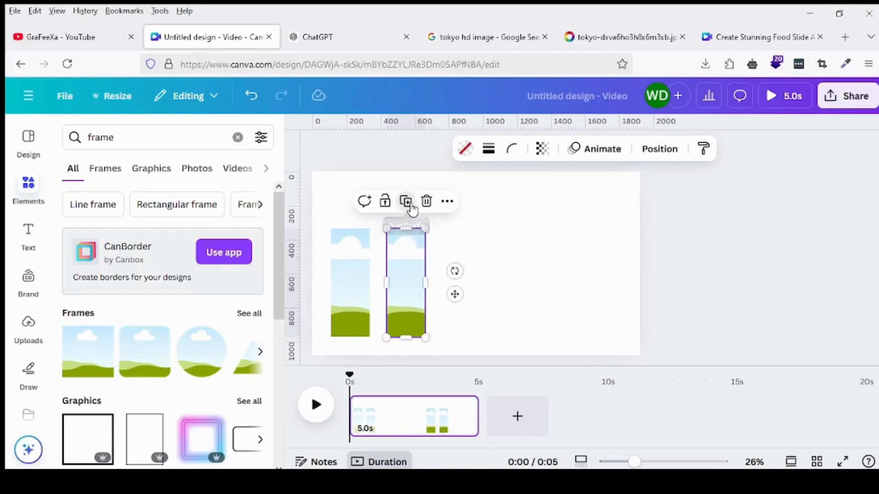
left_click(461, 201)
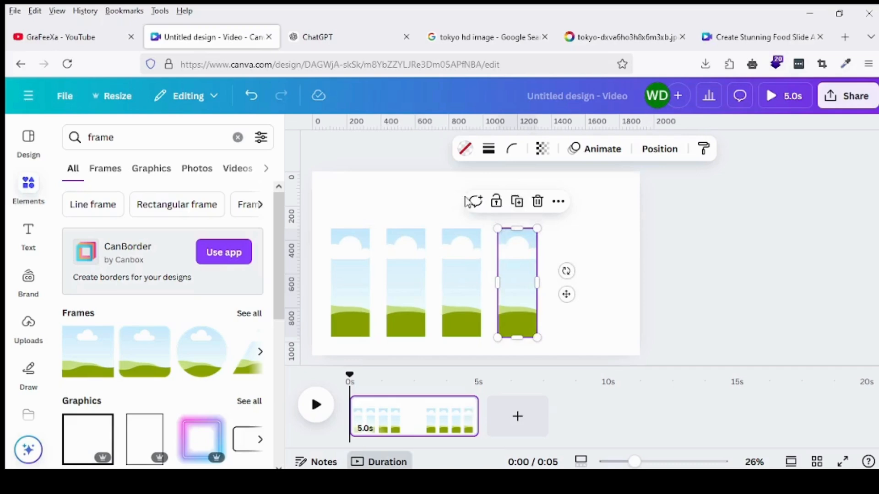
left_click(517, 201)
- Shift the strips along the row so all five stand level with equal gaps of 78 px
mouse_move(585, 259)
left_mouse_down()
mouse_move(608, 248)
mouse_move(589, 255)
left_mouse_up()
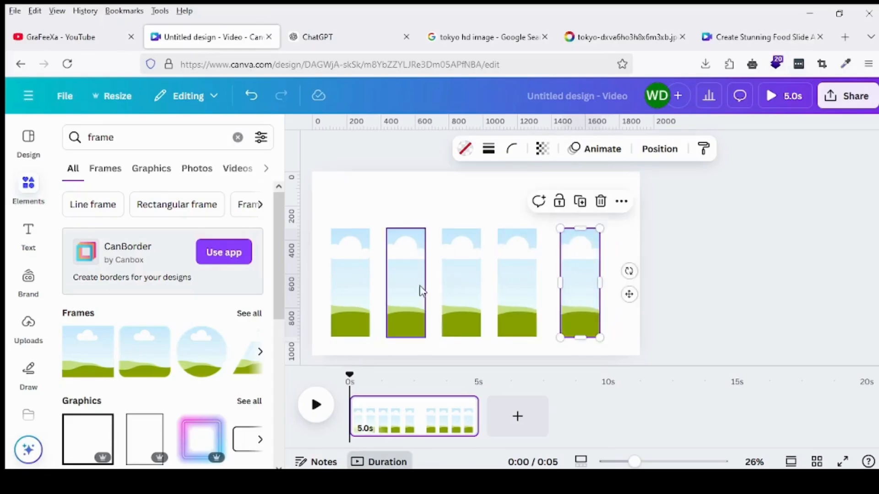
left_click_drag(504, 277, 480, 281)
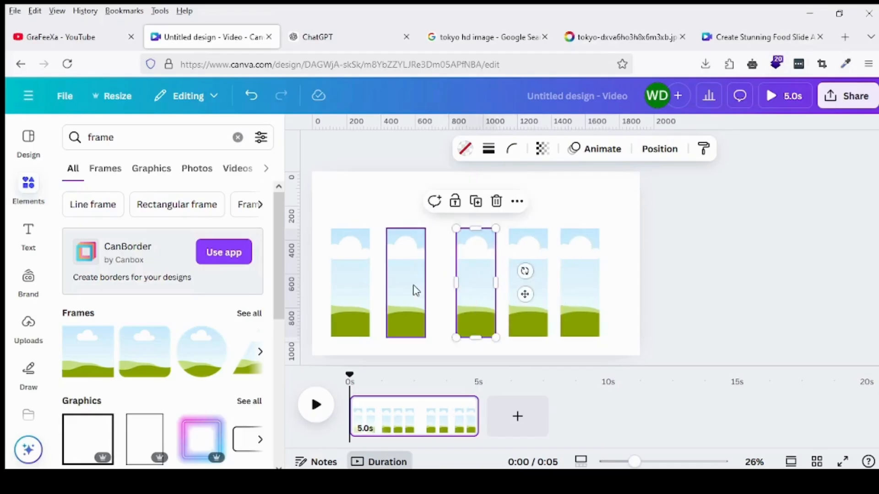
left_click_drag(410, 289, 427, 284)
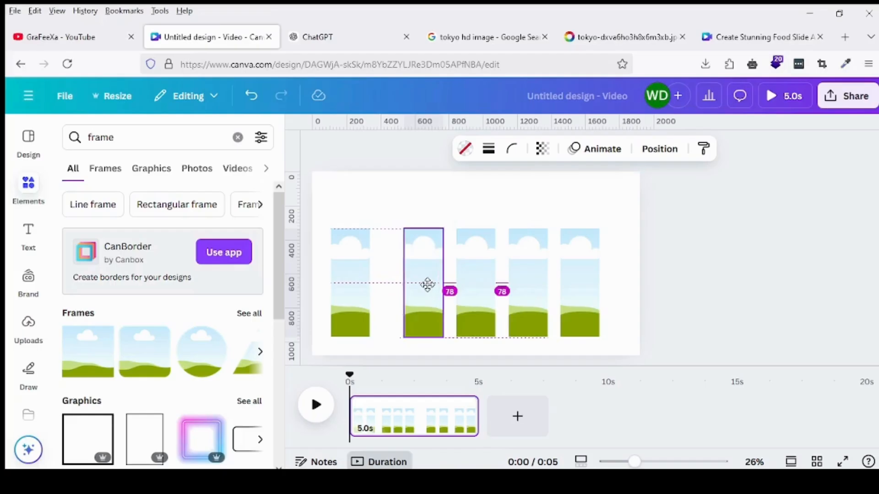
left_click_drag(353, 298, 368, 291)
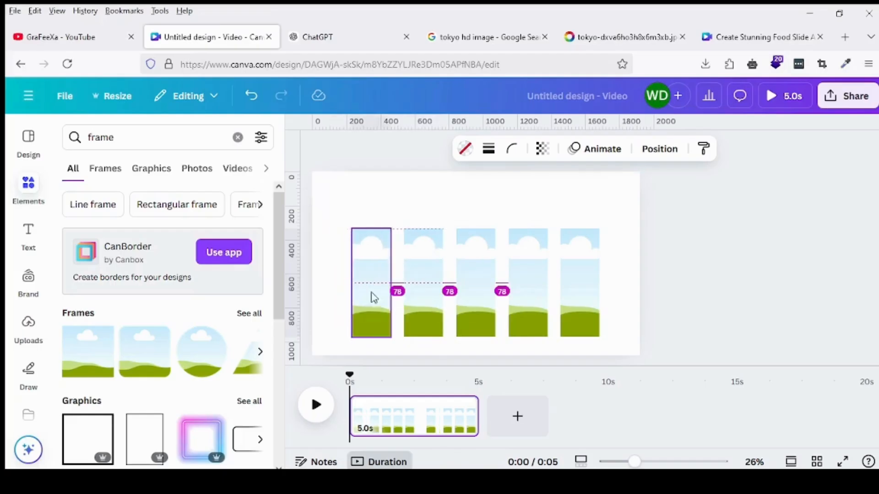
left_click(544, 264)
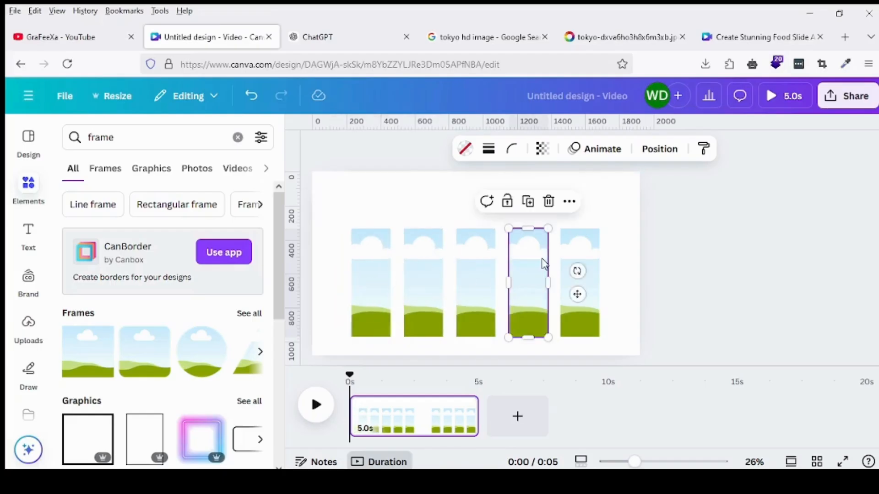
left_click(582, 257)
left_click_drag(582, 256, 580, 255)
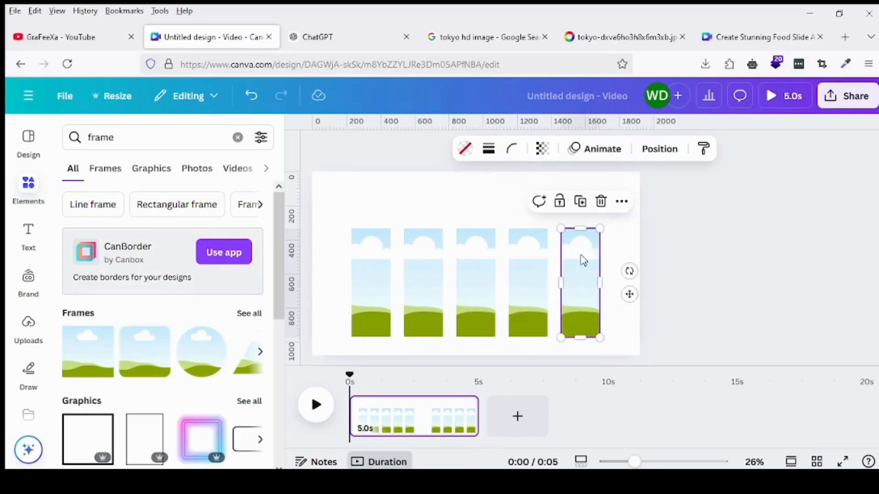
left_click_drag(320, 285, 620, 262)
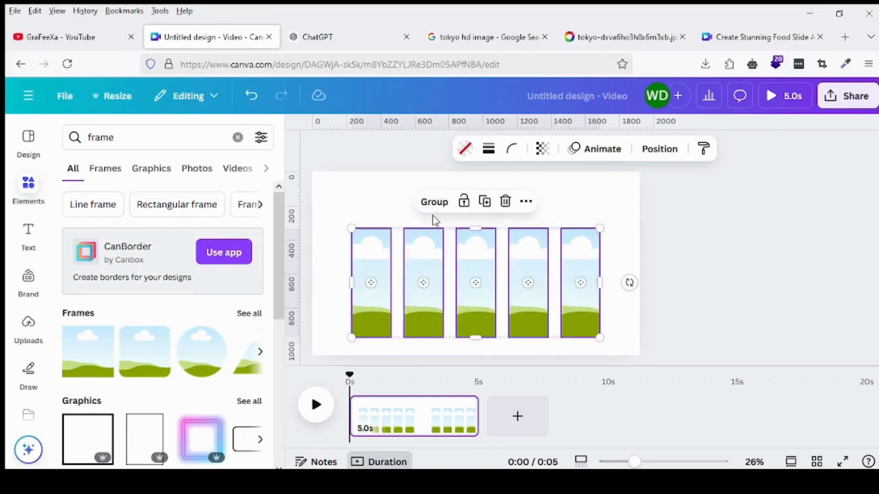
left_click(435, 202)
left_click_drag(494, 268, 506, 266)
left_click(424, 201)
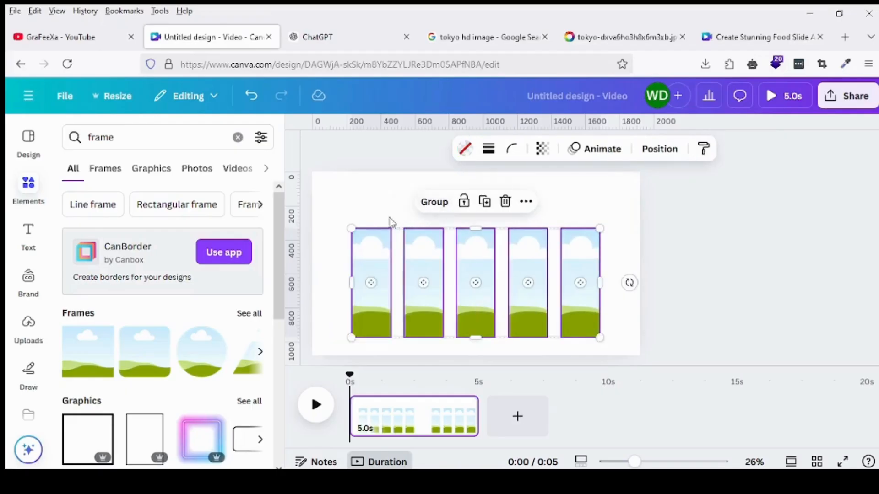
left_click(376, 207)
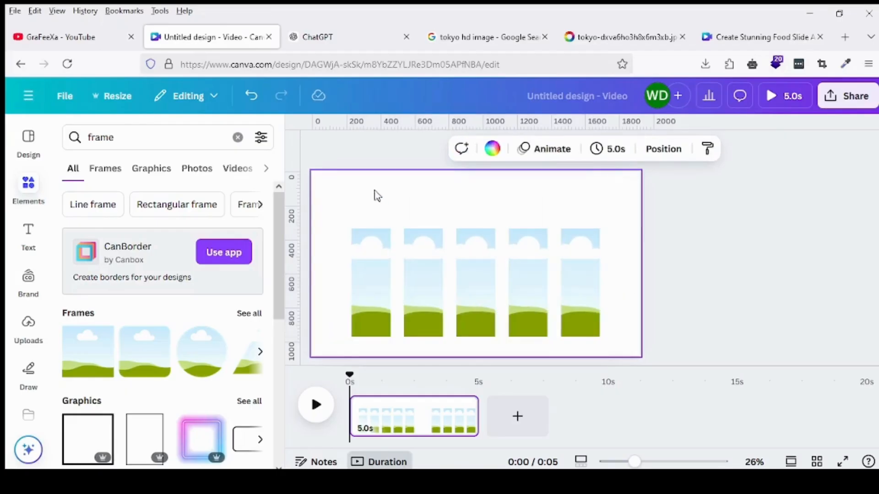
- Search the elements for "frame letter", limit the results to frames and find the letter P
left_click(139, 140)
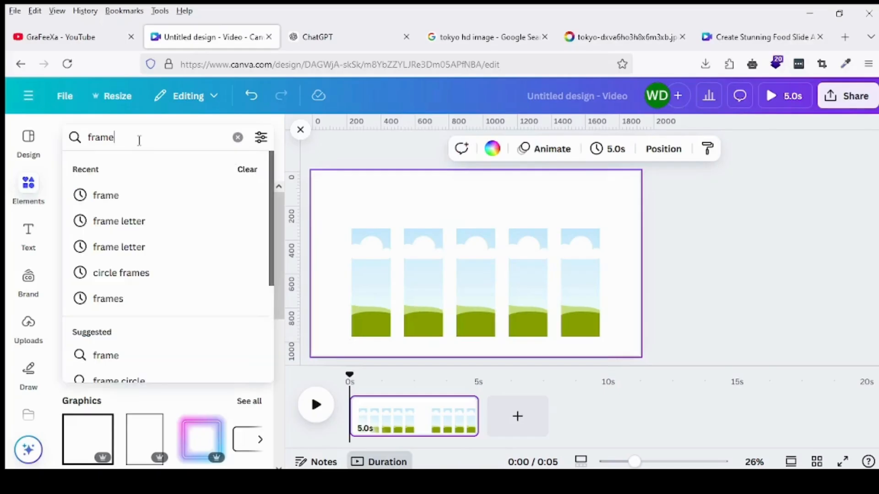
type("letter")
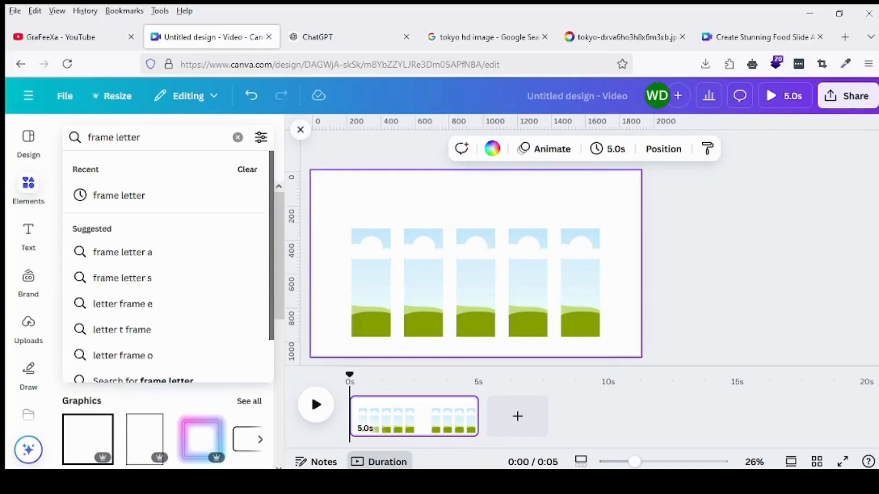
key("Return")
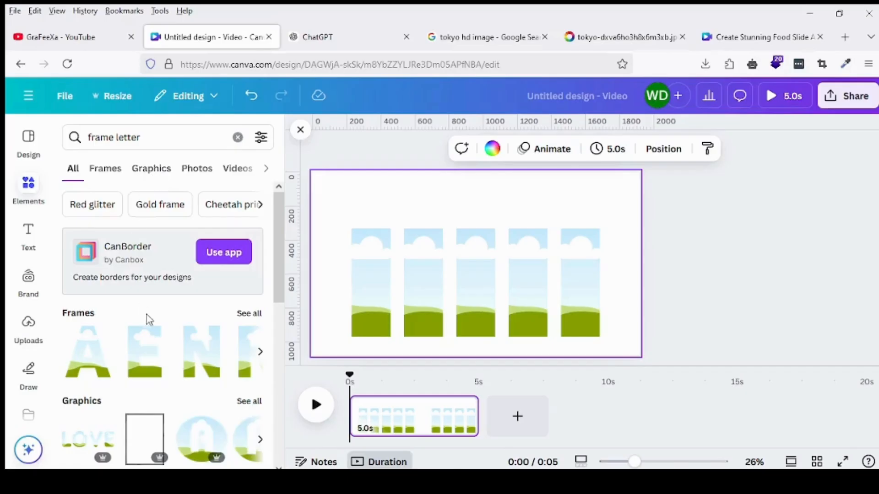
scroll(187, 314, "down", 3)
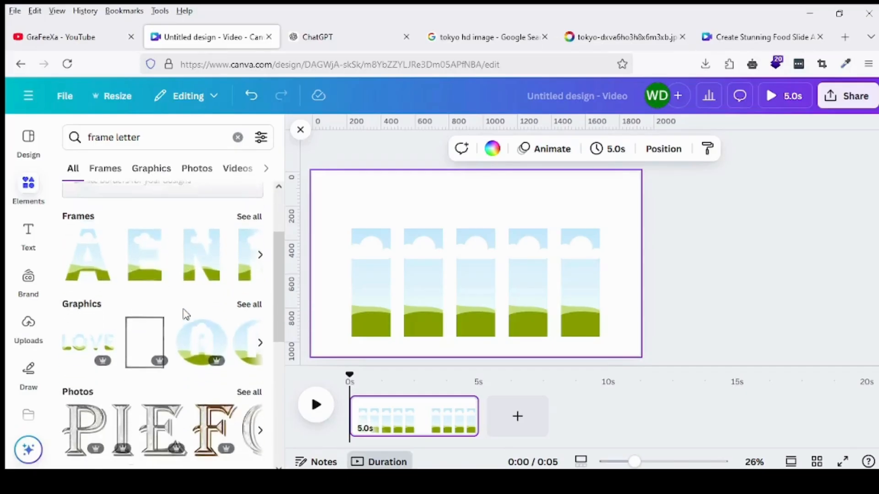
scroll(251, 195, "up", 3)
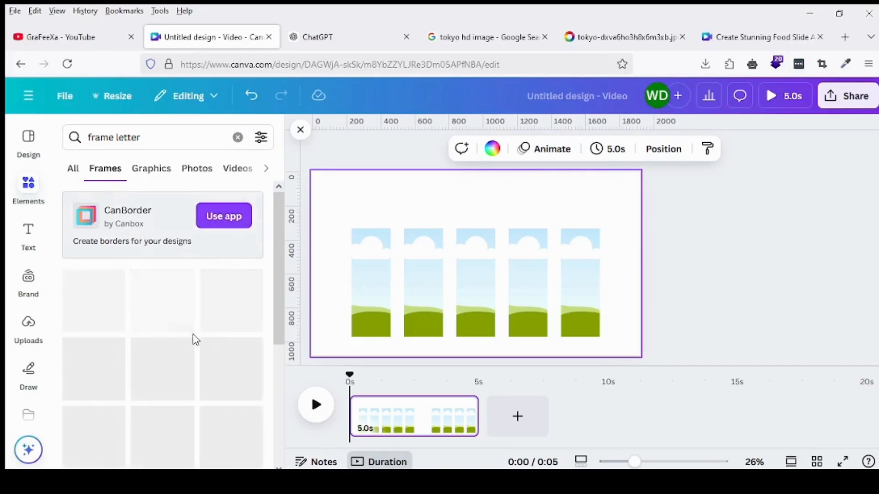
scroll(160, 359, "down", 4)
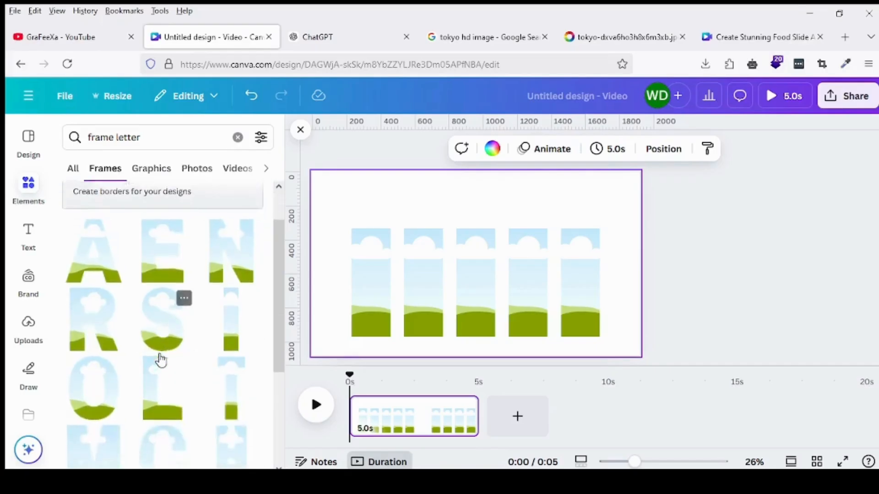
scroll(158, 359, "down", 2)
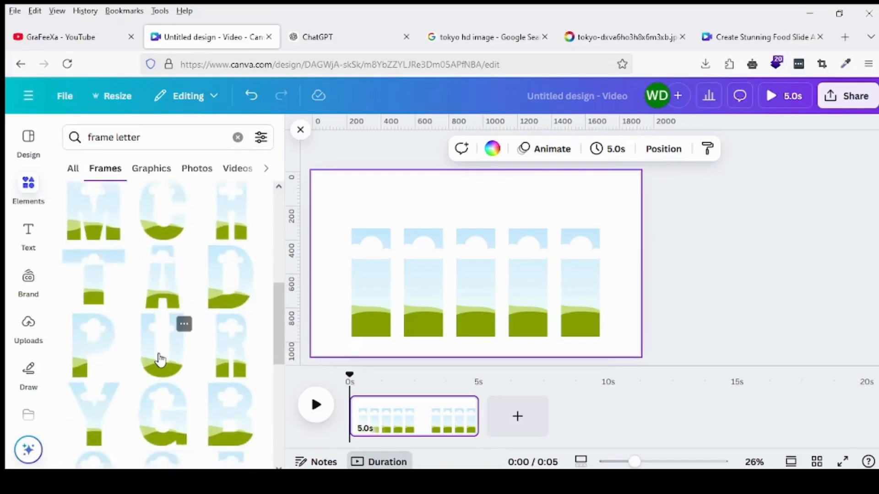
scroll(79, 312, "down", 2)
- Add the letter P frame, shrink it and place it directly above the first strip, aligned with the strip's left edge
left_click(118, 330)
left_click_drag(469, 240, 387, 182)
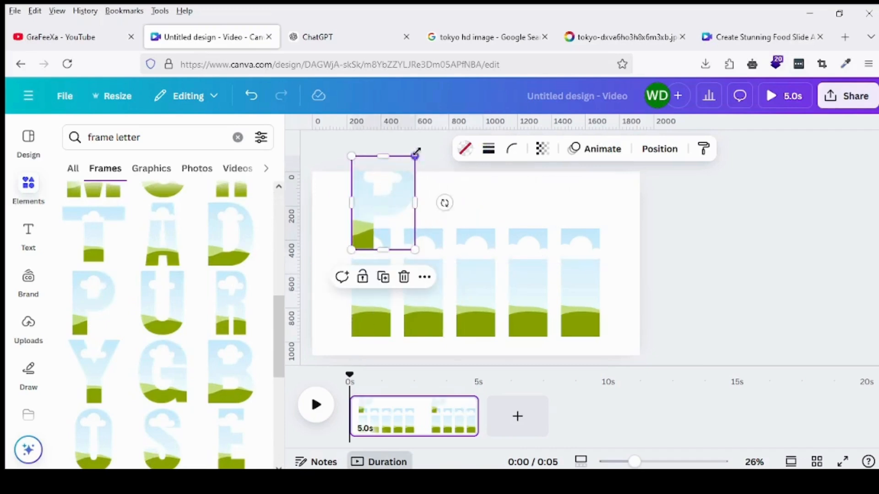
left_click_drag(415, 156, 392, 191)
left_click_drag(366, 221, 370, 198)
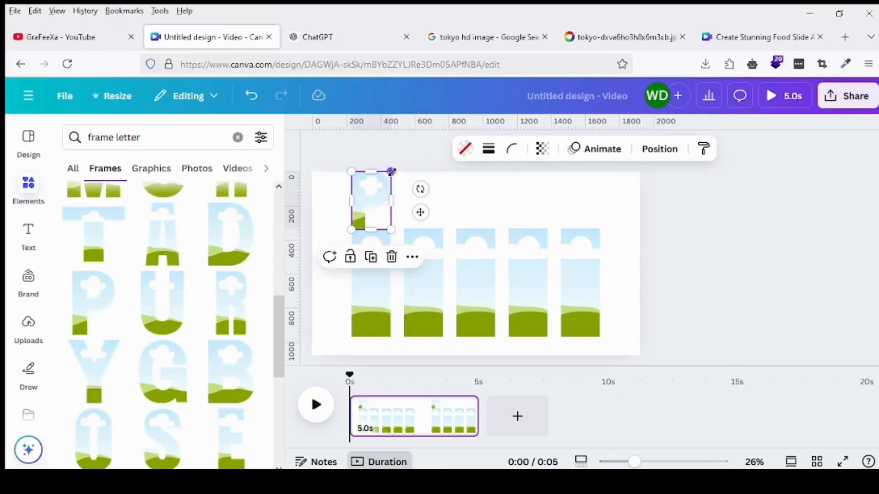
left_click_drag(391, 170, 383, 183)
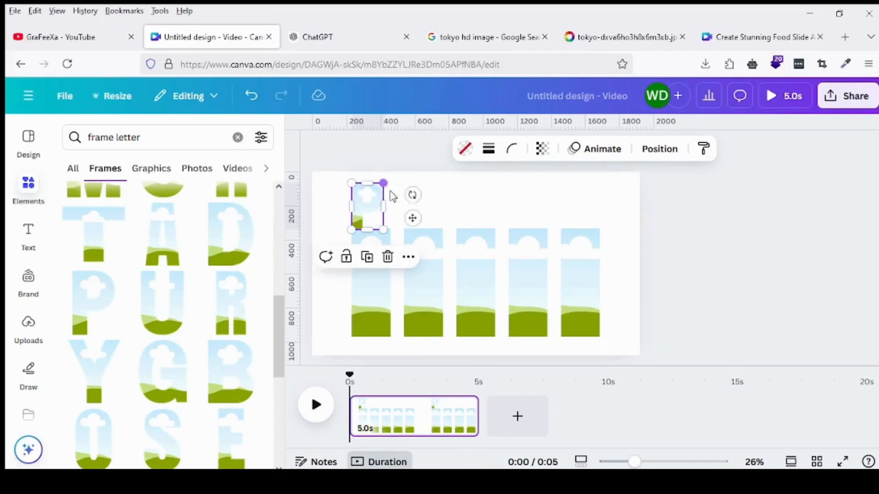
- Widen the P frame to match the width of the first strip
left_click(430, 197)
left_click(368, 204)
mouse_move(366, 199)
left_mouse_down()
mouse_move(374, 198)
mouse_move(357, 204)
left_mouse_up()
left_click(440, 193)
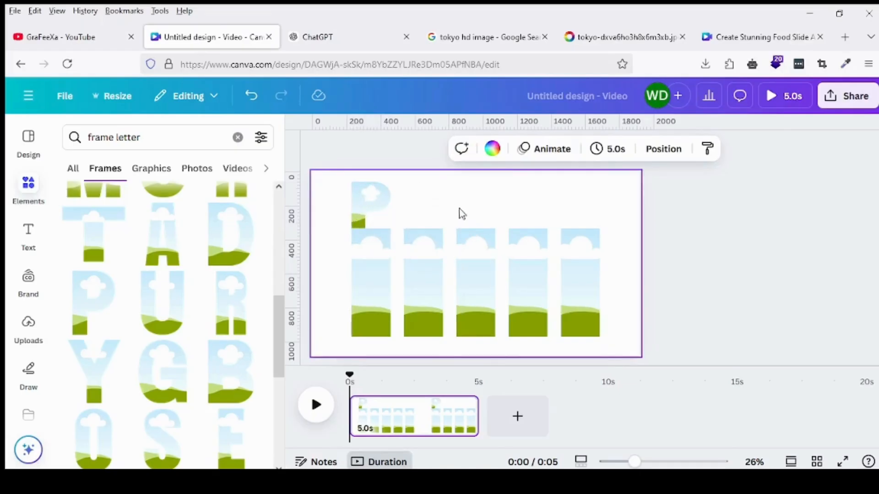
- Add the letter A frame above the second strip, sized to the P's height and the strip's width
scroll(135, 288, "up", 5)
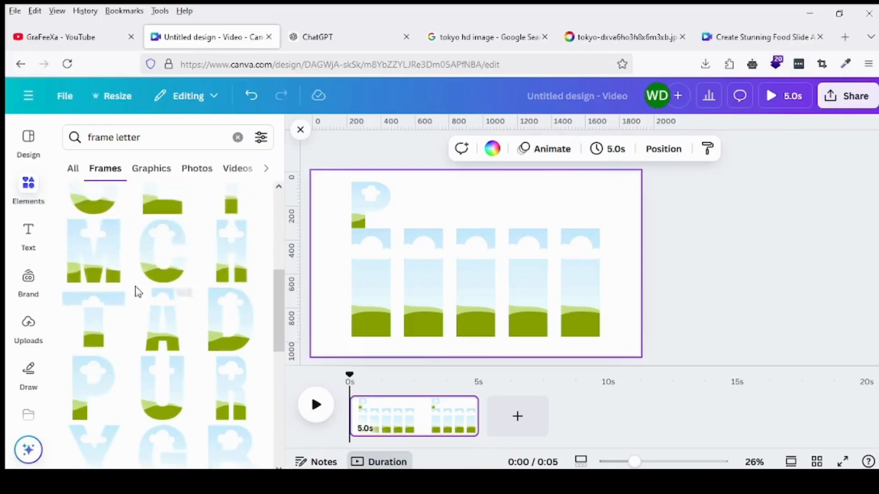
scroll(127, 278, "up", 2)
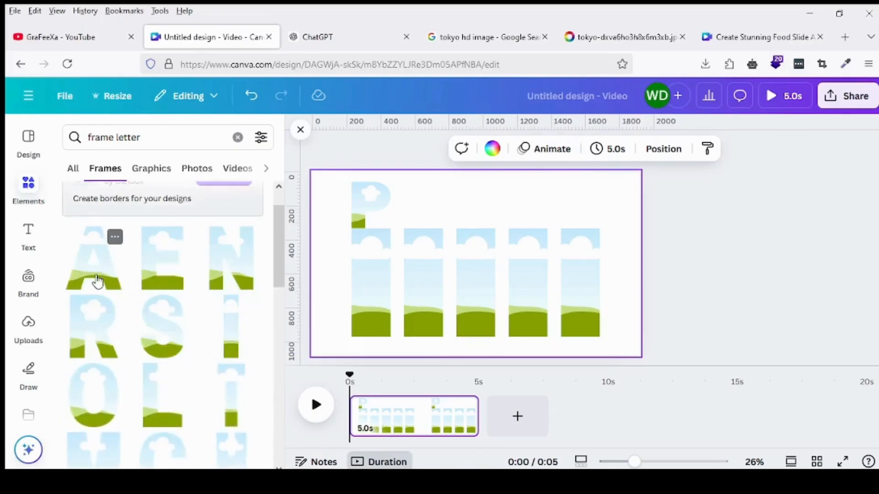
left_click(94, 275)
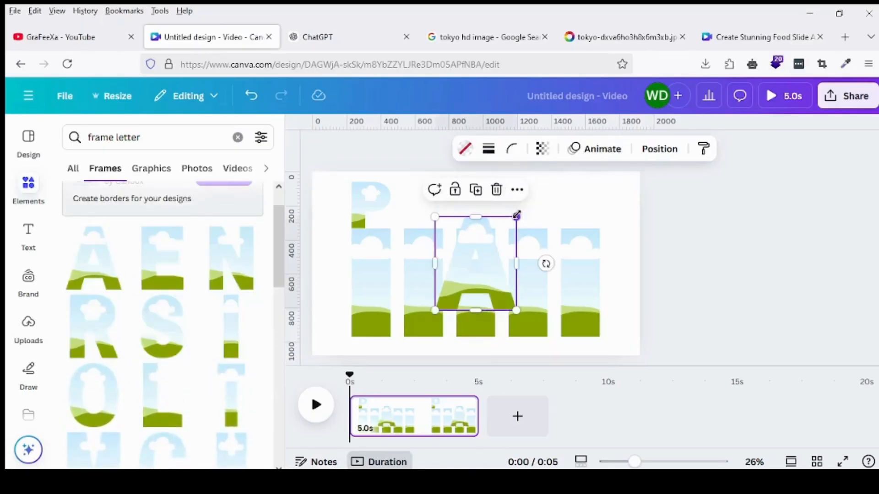
left_click_drag(517, 215, 429, 204)
left_click(456, 209)
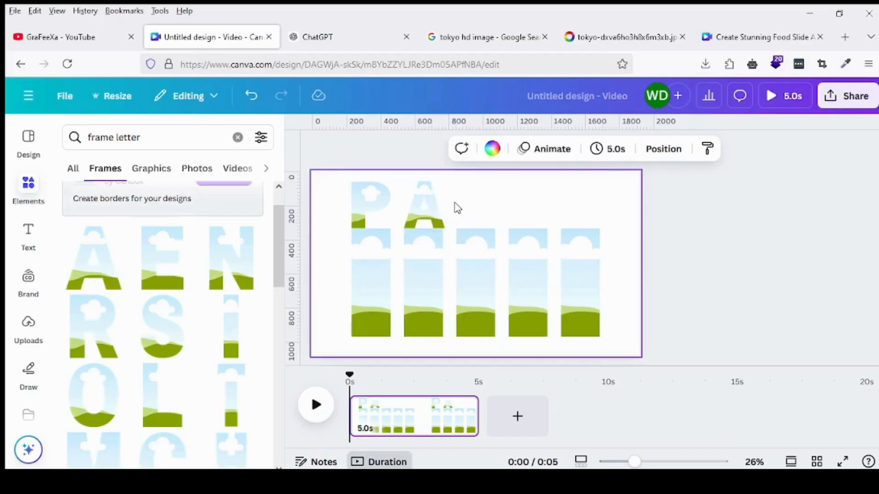
left_click(442, 209)
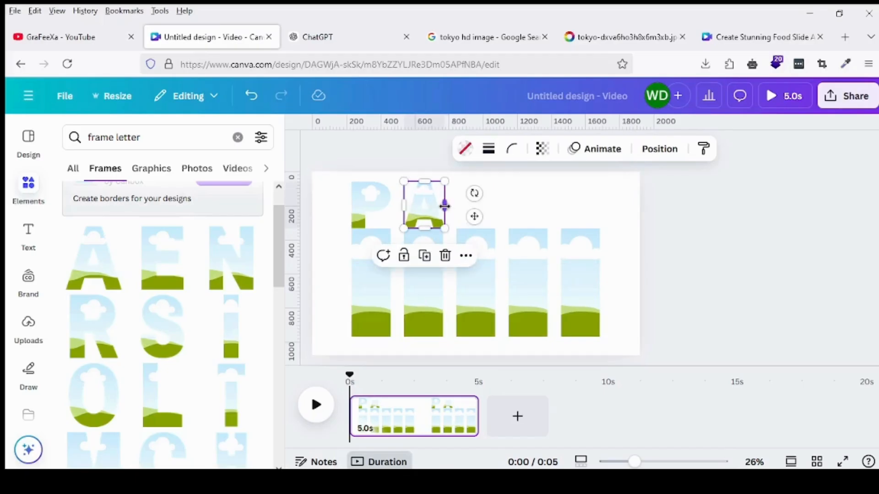
left_click_drag(445, 205, 445, 206)
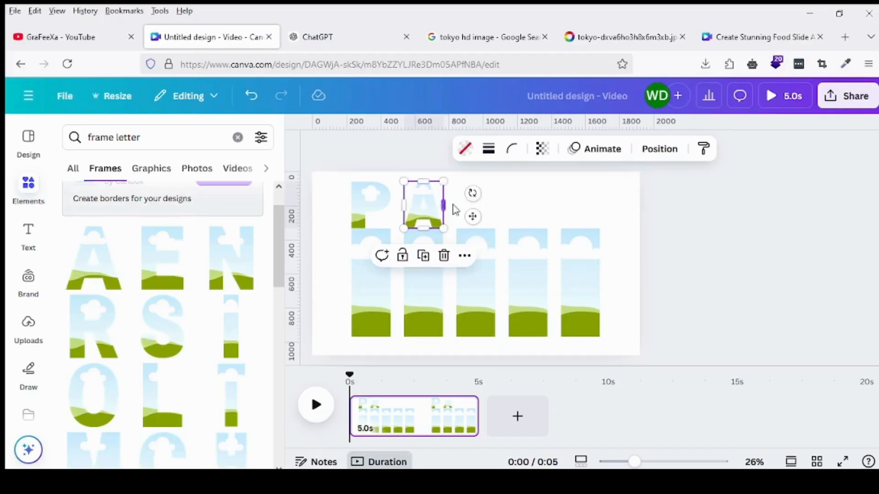
- Add the letter R frame, place it directly above the third strip and shrink it to the height of the P and A
left_click(463, 205)
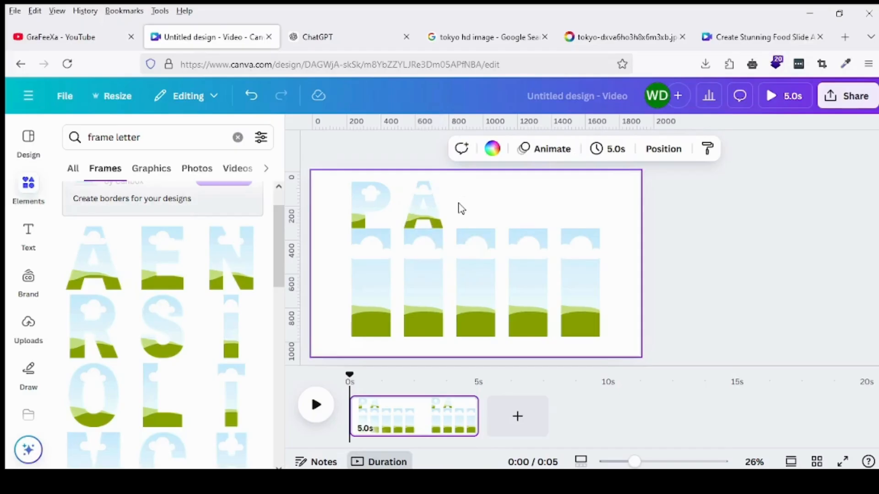
left_click(98, 347)
left_click_drag(473, 257, 489, 236)
left_click_drag(528, 196, 497, 229)
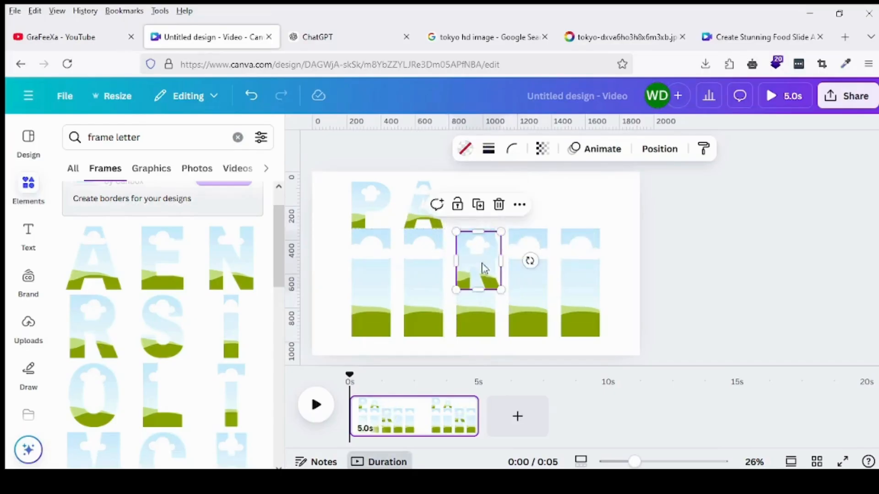
left_click_drag(488, 267, 487, 207)
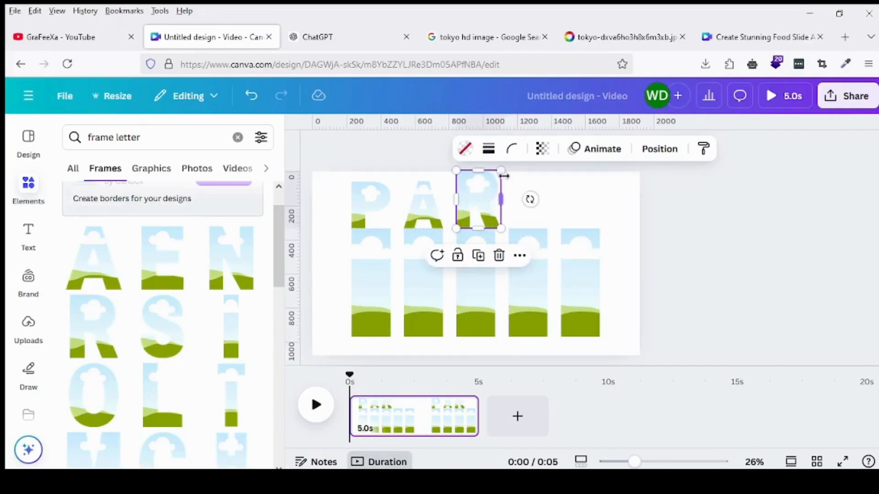
left_click_drag(501, 171, 498, 183)
left_click(510, 204)
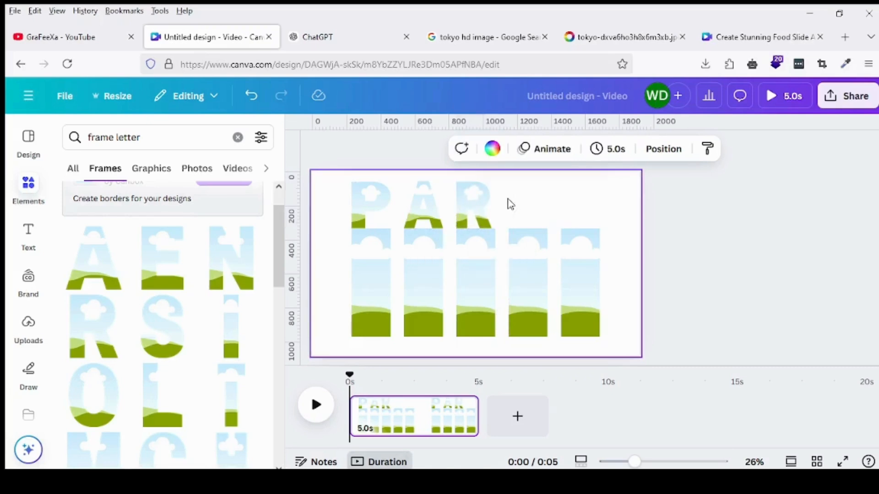
- Widen the R frame to match the width of the third strip
left_click(479, 206)
left_click_drag(478, 205, 473, 204)
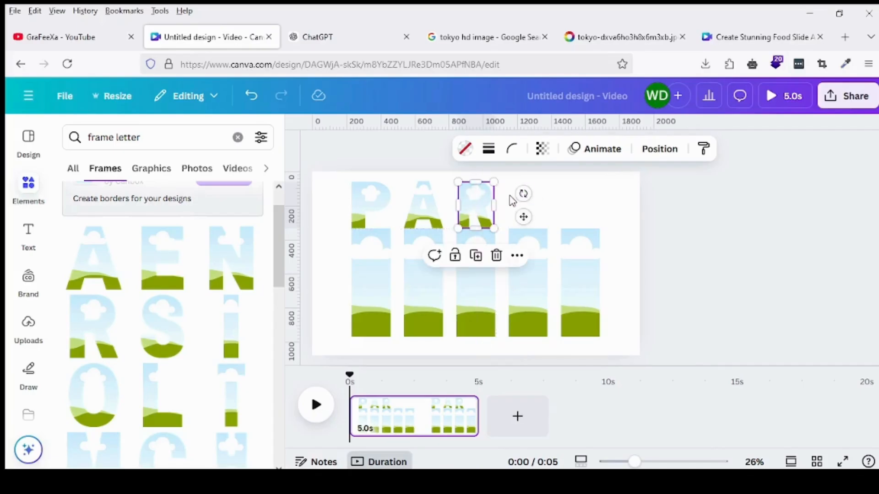
left_click(512, 202)
left_click(481, 204)
left_click_drag(456, 206, 496, 204)
left_click(512, 207)
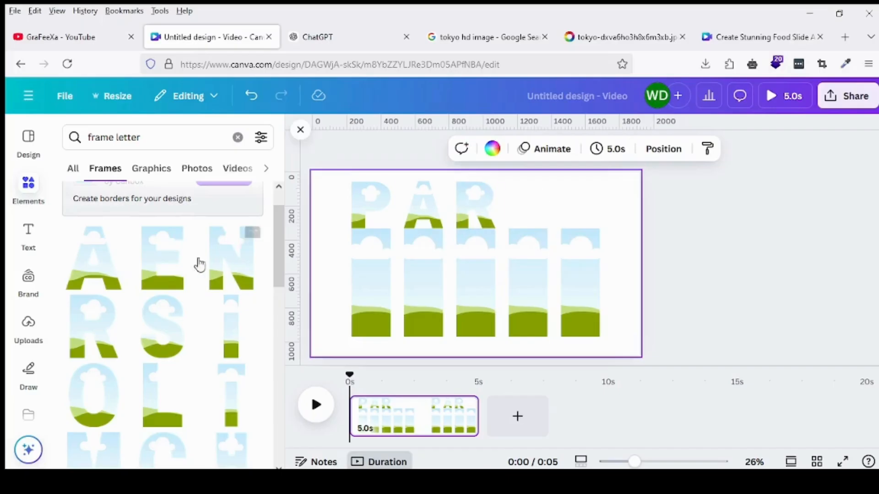
- Add the letter I frame, shrink it to the other letters' height and center it directly above the fourth strip
left_click(477, 271)
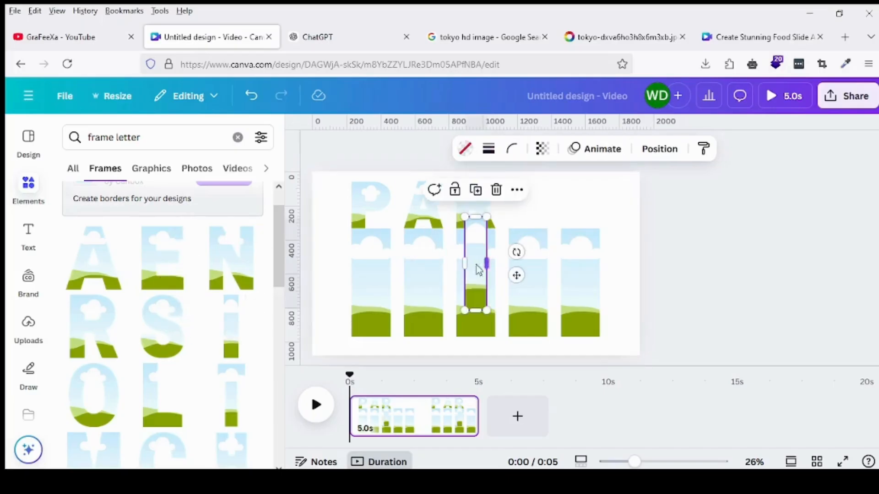
left_click_drag(483, 259, 531, 218)
left_click_drag(537, 181, 536, 182)
left_click_drag(536, 264, 529, 207)
left_click(540, 207)
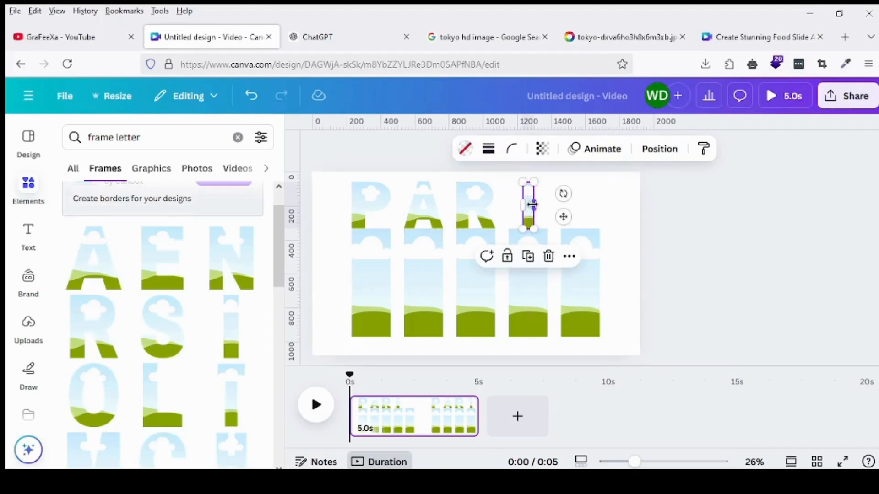
left_click(549, 206)
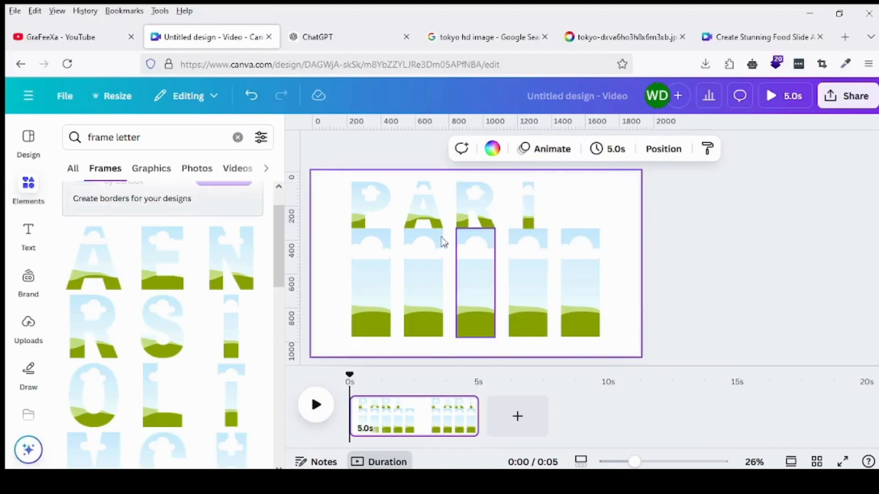
- Add the letter S frame, shrink it to the other letters' height and place it directly above the fifth strip
left_click(172, 352)
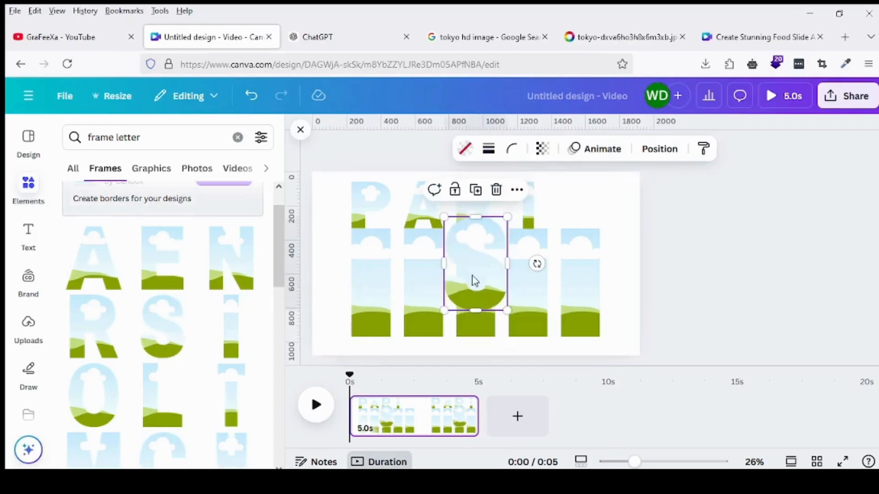
left_click_drag(478, 261, 581, 236)
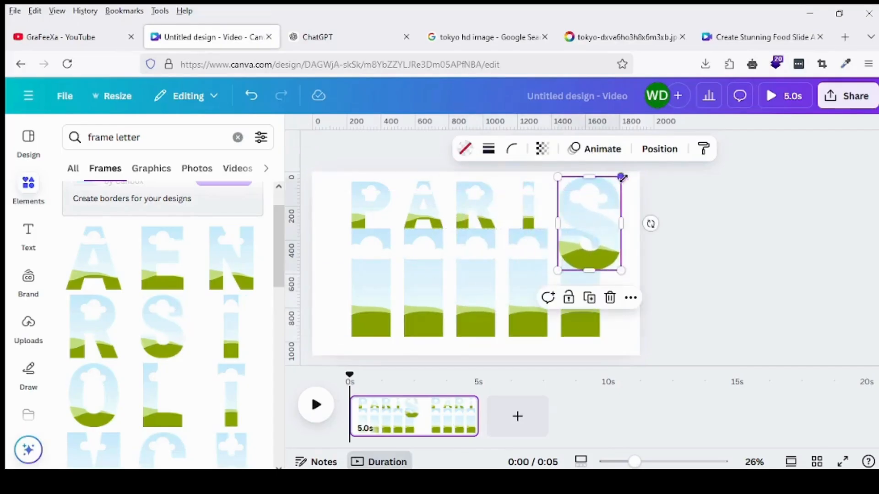
left_click_drag(622, 177, 598, 207)
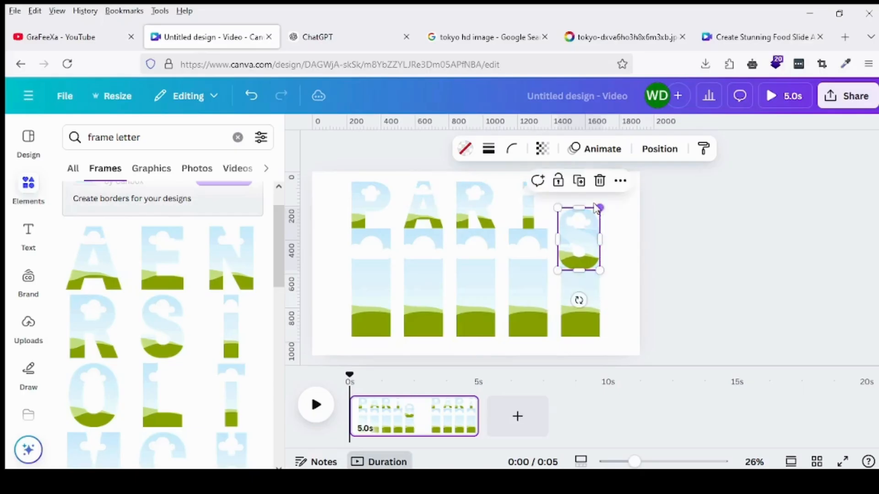
left_click_drag(564, 260, 571, 218)
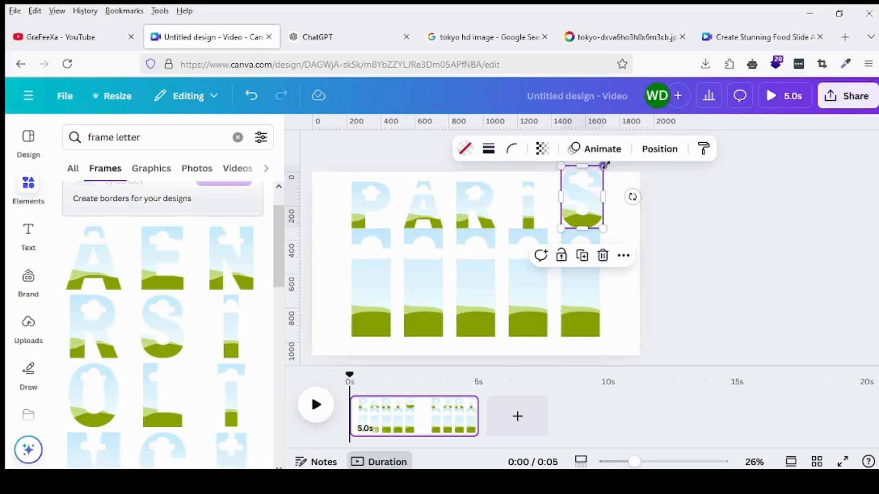
left_click_drag(603, 166, 595, 184)
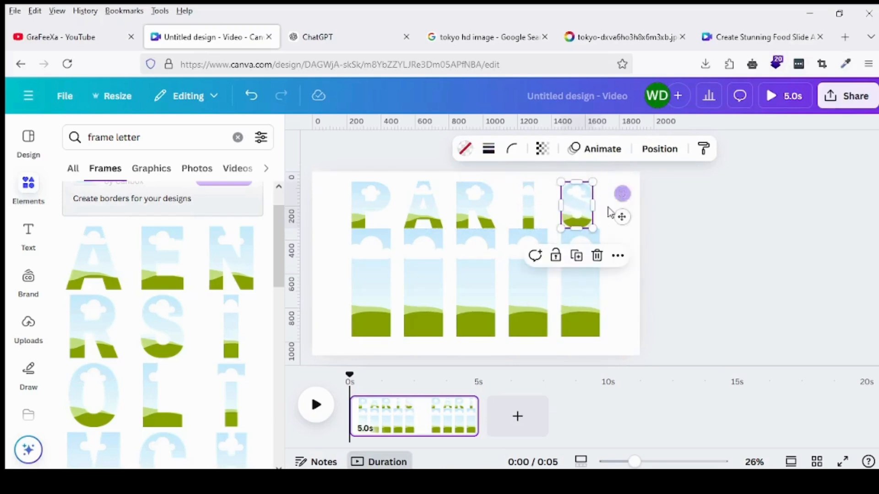
- Widen the S frame to match the width of the fifth strip
left_click(608, 213)
left_click(580, 215)
left_click_drag(582, 216, 565, 209)
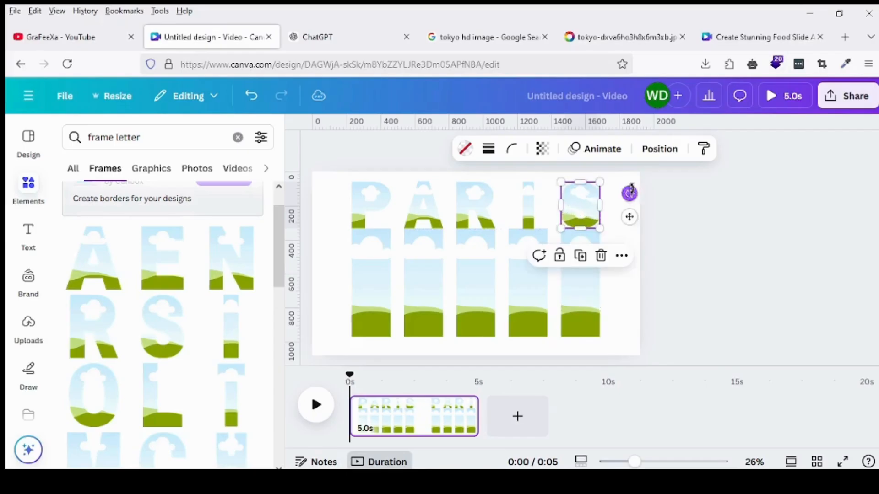
left_click(617, 207)
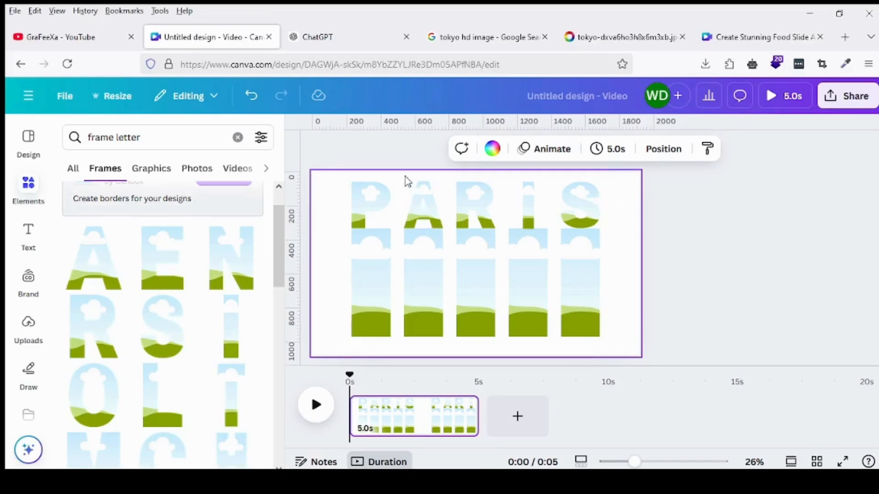
- Group the A frame with the second strip and move the group down to the page's bottom edge
left_click_drag(413, 180, 428, 269)
left_click(389, 175)
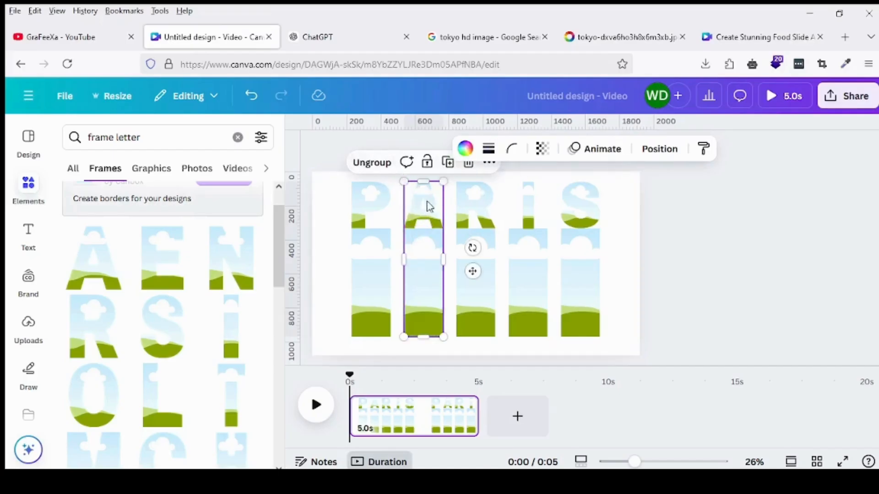
left_click_drag(428, 200, 429, 219)
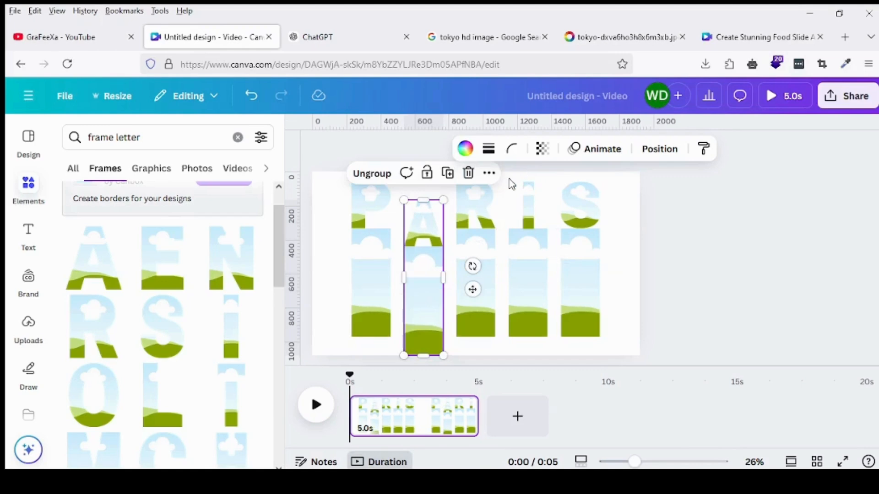
- Group the I frame with the fourth strip and move the group down level with the A group
left_click(536, 179)
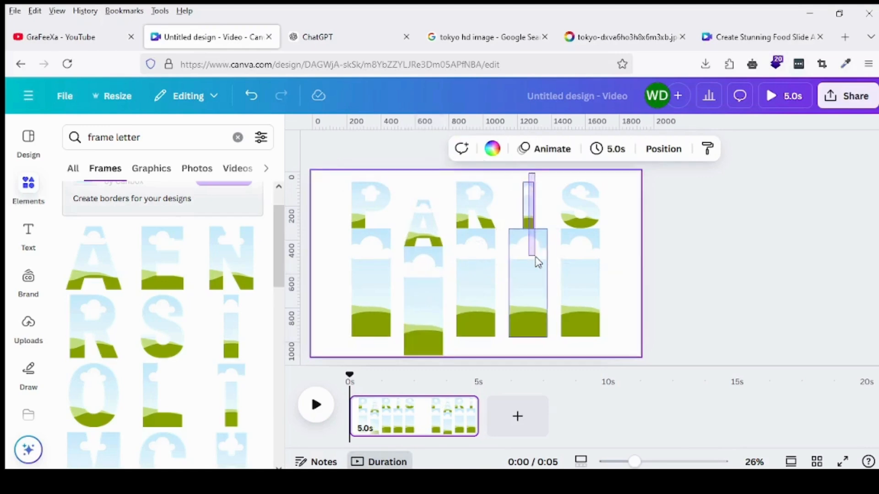
left_click(528, 240)
left_click(496, 175)
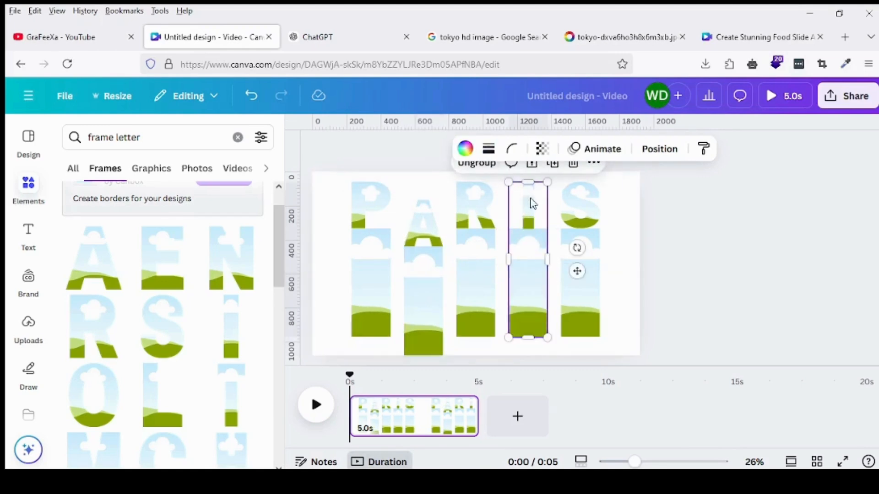
left_click_drag(529, 202, 528, 213)
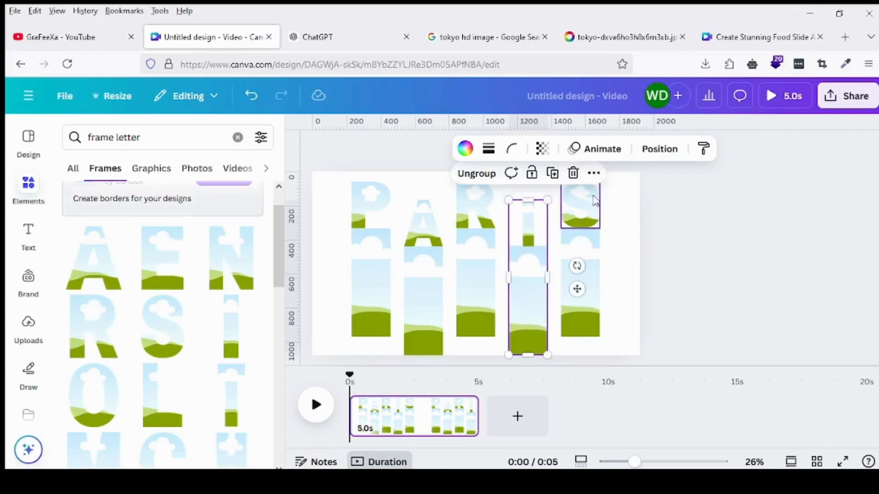
left_click(634, 197)
- Ungroup the I frame from the fourth strip and the A frame from the second strip
left_click(533, 233)
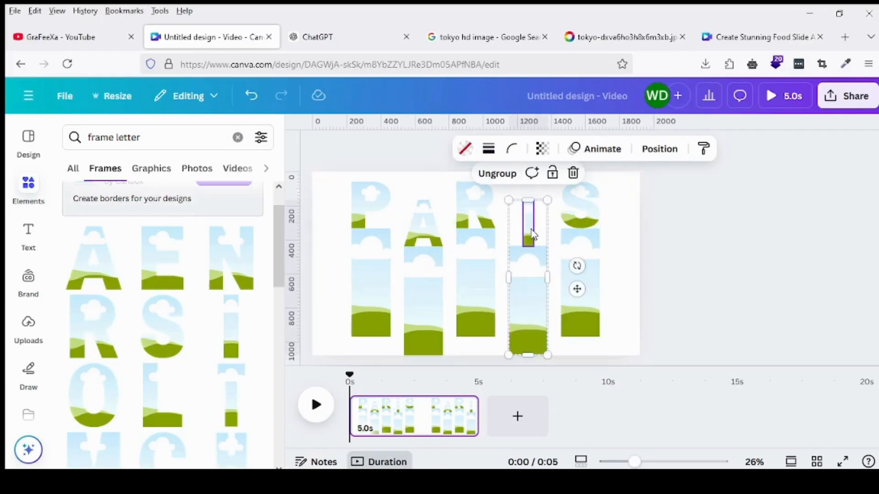
left_click(497, 174)
left_click(425, 213)
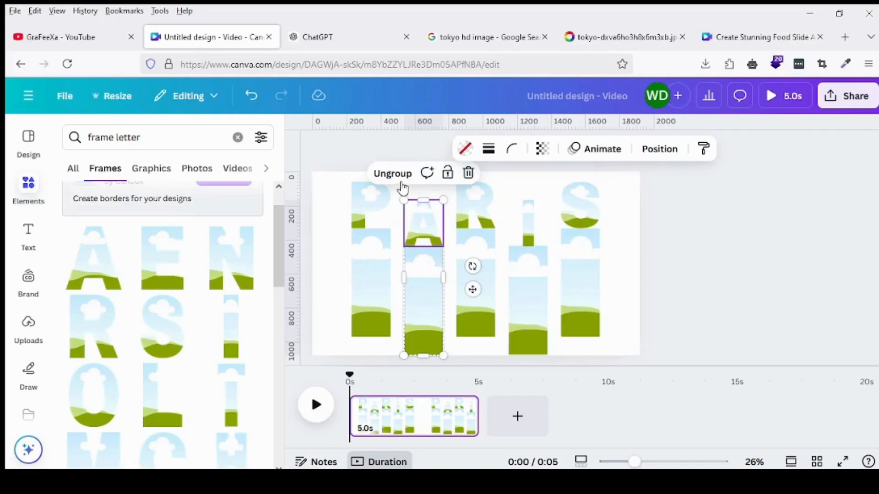
left_click(393, 173)
left_click(334, 219)
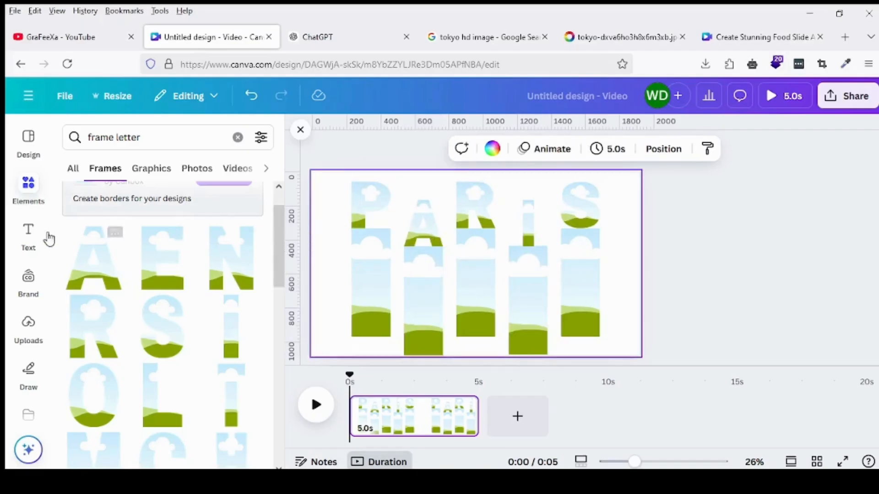
- Fill the letter P frame with the uploaded sunset photo of the Tokyo skyline and tower
left_click(23, 347)
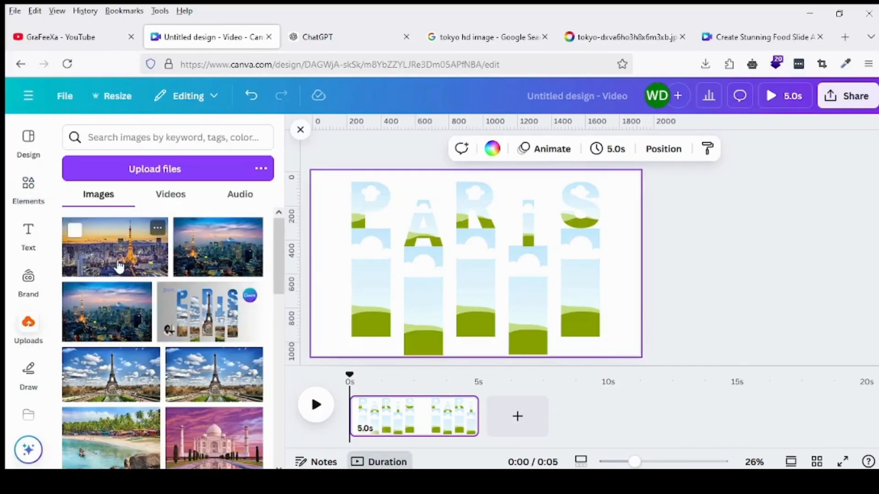
left_click(119, 267)
left_click_drag(421, 238, 374, 215)
left_click(372, 215)
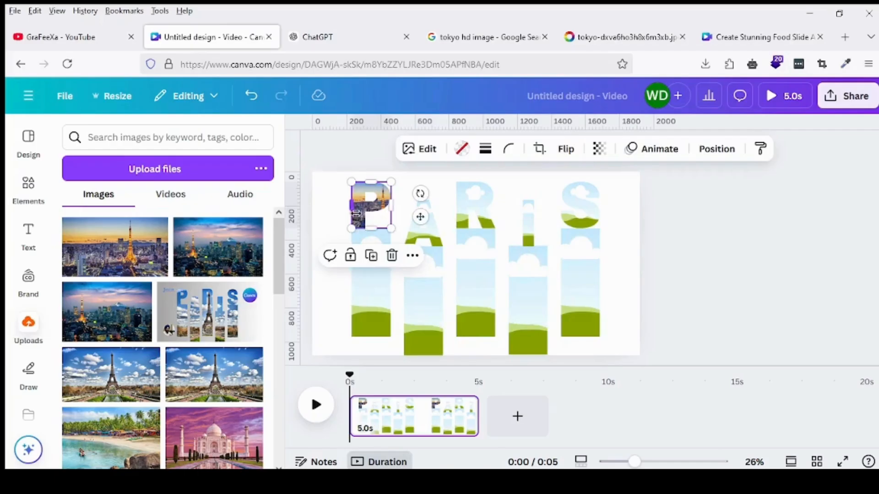
- Enlarge the photo inside the P frame so that it covers the whole page
double_click(360, 220)
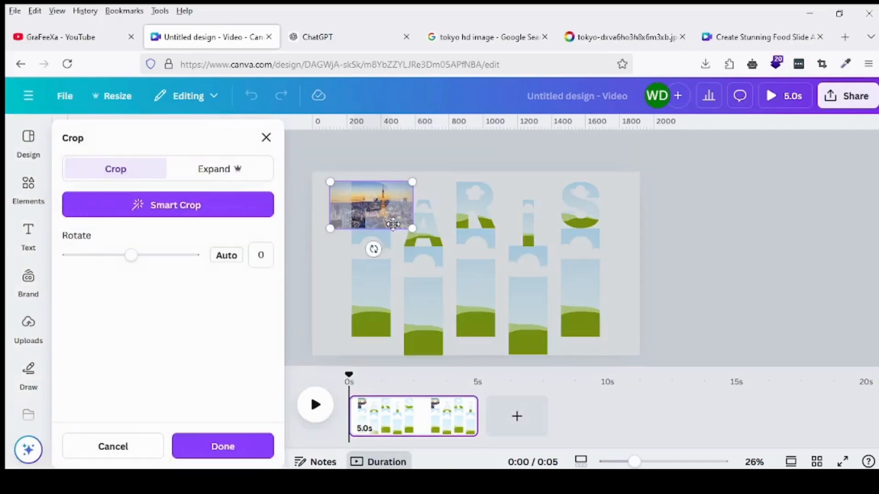
left_click_drag(410, 229, 638, 354)
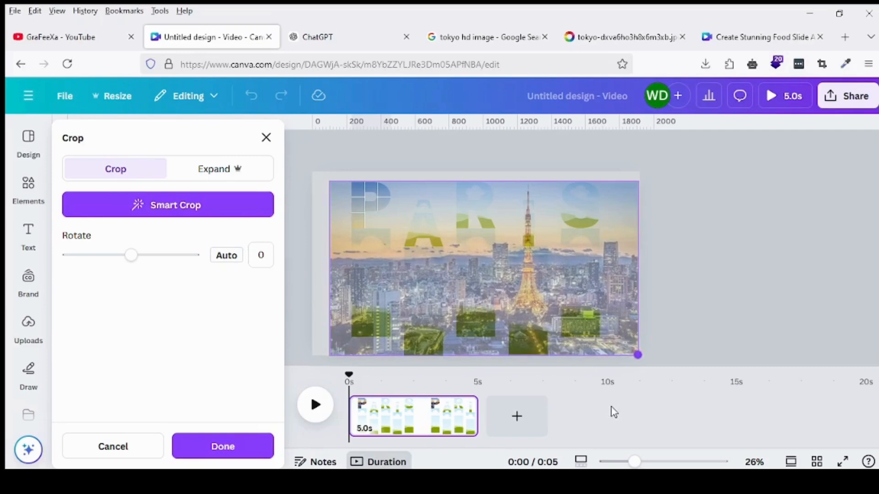
mouse_move(614, 412)
left_mouse_down()
mouse_move(606, 406)
mouse_move(616, 414)
left_mouse_up()
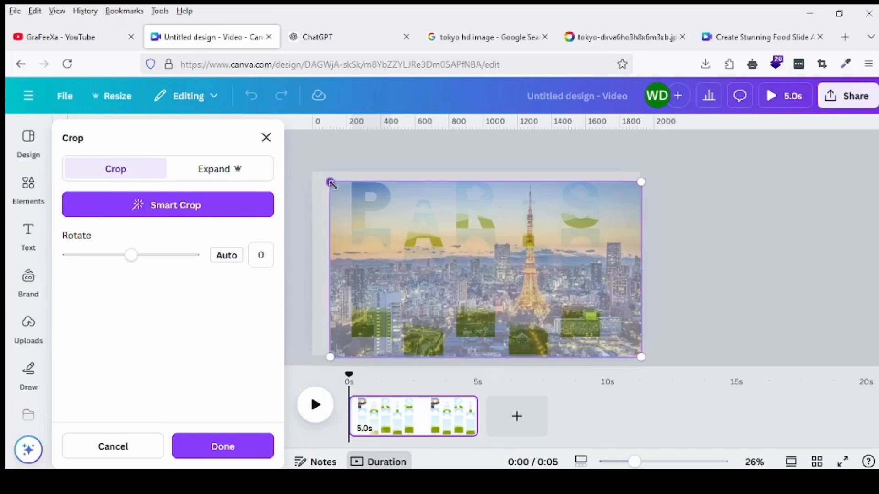
left_click_drag(330, 183, 314, 180)
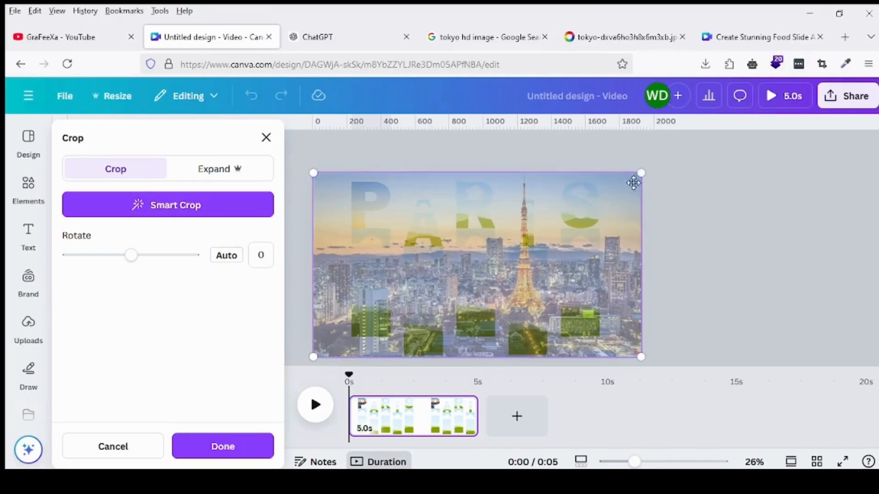
left_click(692, 213)
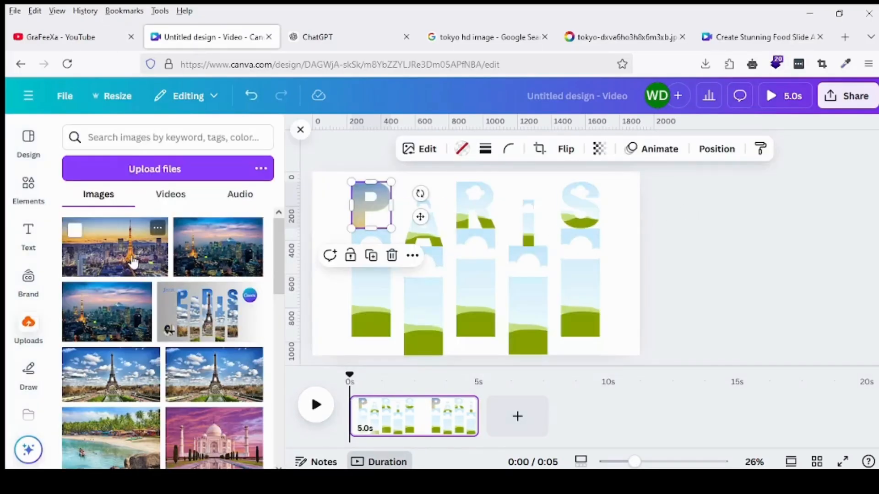
- Fill the first strip with the same Tokyo sunset photo and enlarge it inside the frame to cover the whole page
left_click_drag(460, 243, 420, 273)
double_click(371, 258)
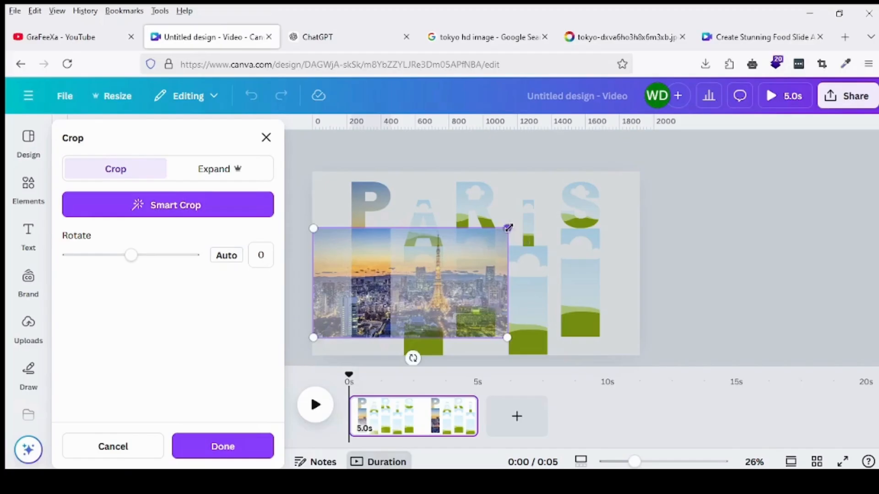
left_click_drag(508, 228, 616, 185)
left_click_drag(603, 339, 636, 369)
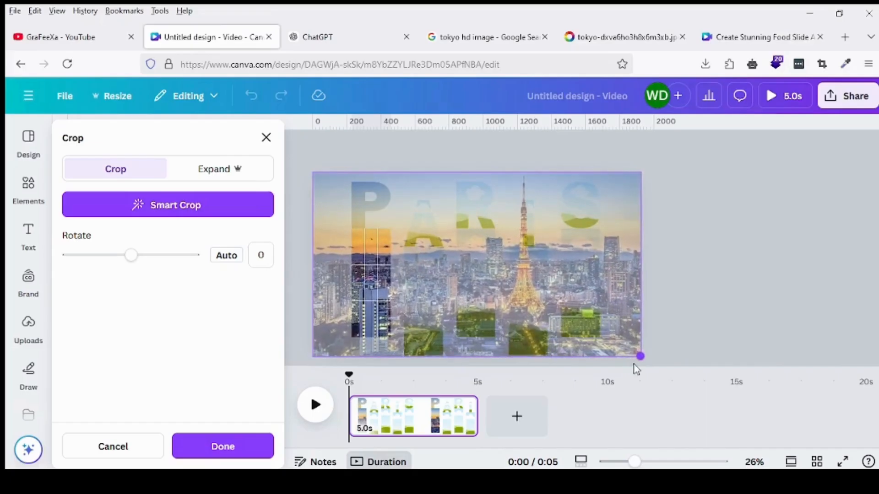
left_click(690, 298)
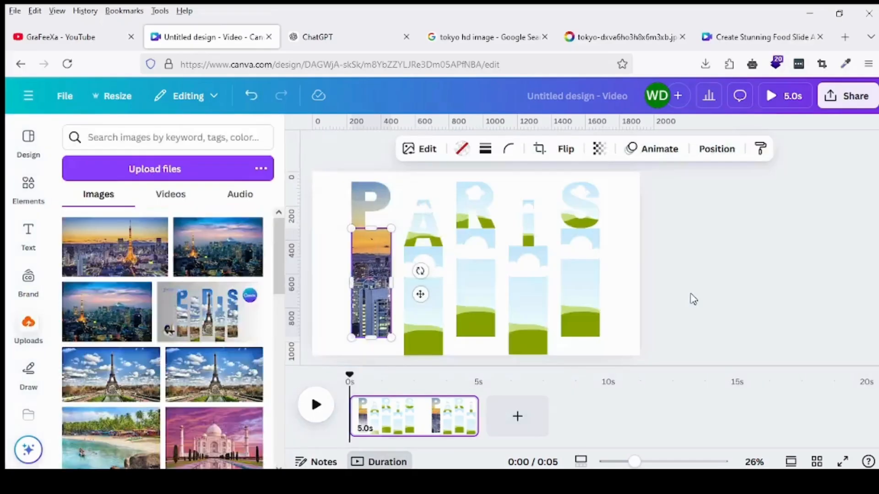
left_click(611, 262)
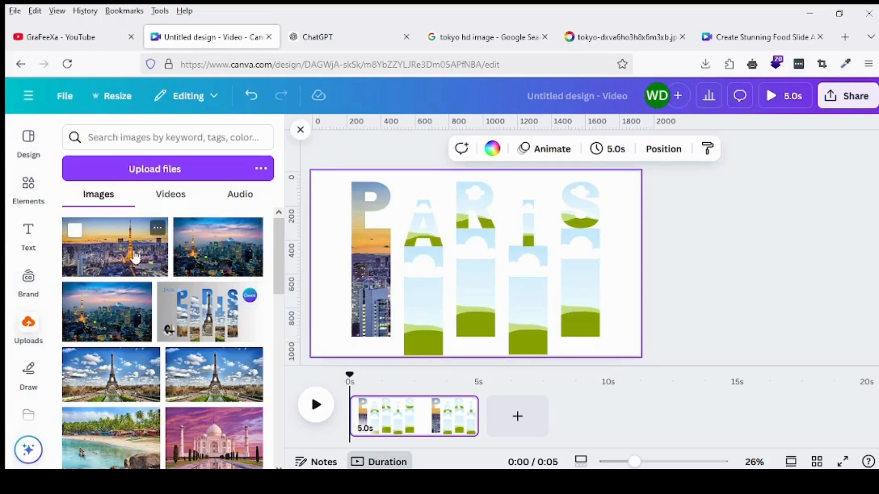
- Fill the letter A frame with the Tokyo sunset photo and enlarge it inside the frame to cover the whole page
left_click_drag(134, 257, 423, 224)
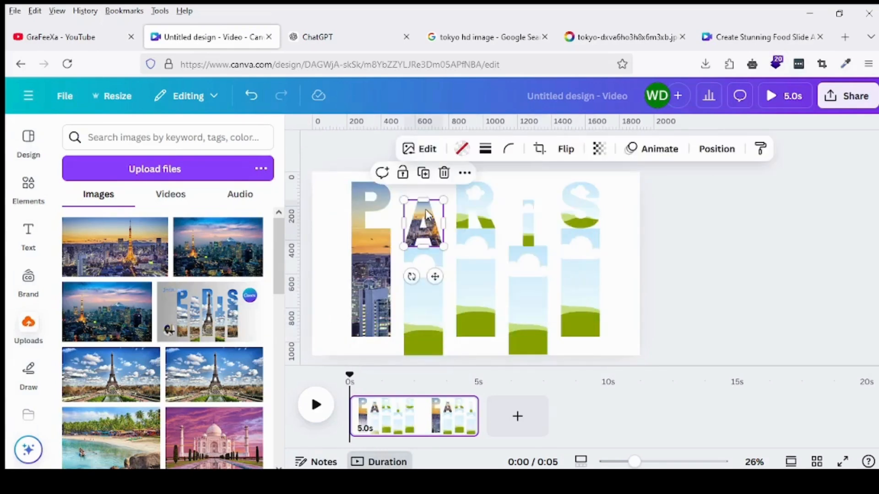
double_click(426, 214)
left_click_drag(383, 250, 313, 285)
left_click_drag(467, 199, 515, 173)
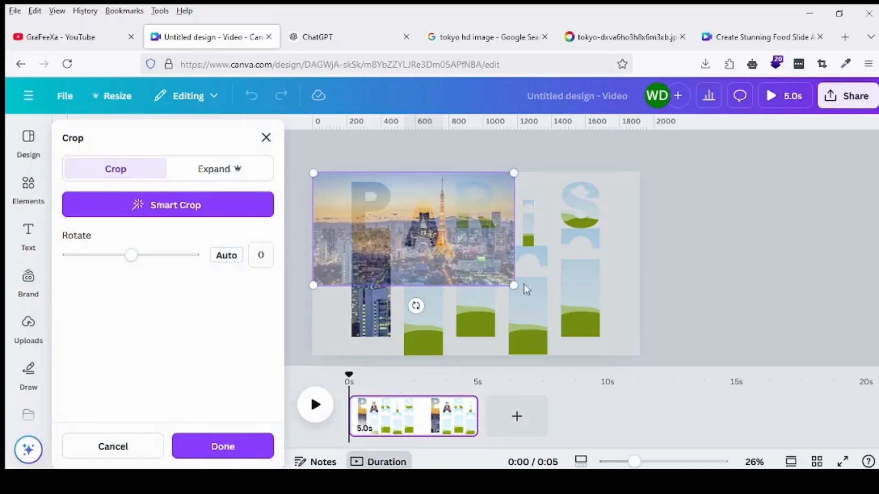
left_click_drag(513, 285, 627, 389)
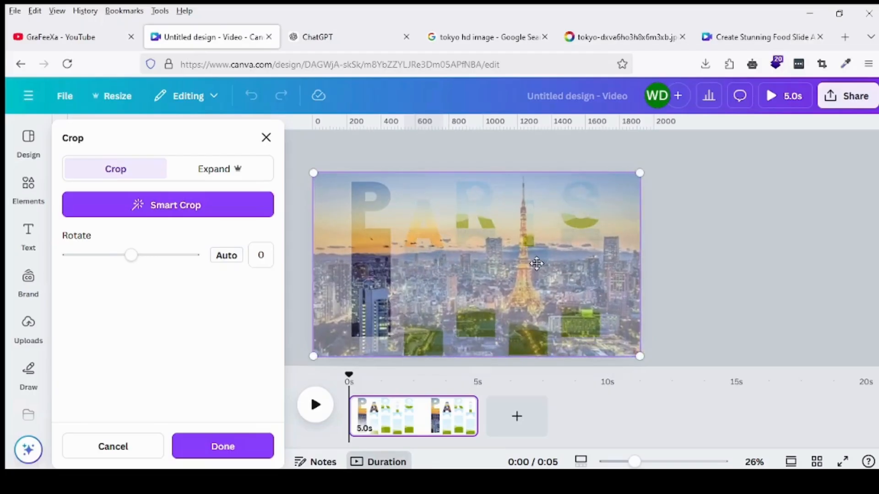
left_click(693, 216)
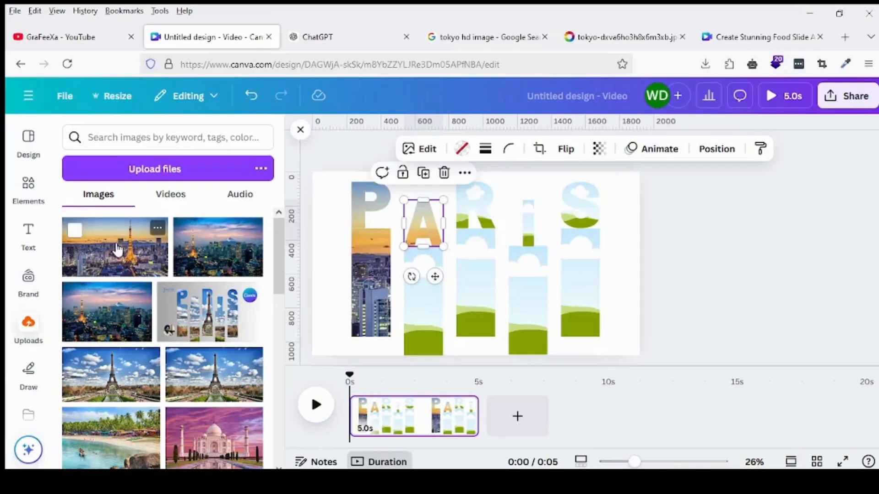
- Fill the second strip, below the A, with the Tokyo sunset photo and scale it inside the frame to the full page
left_click_drag(118, 249, 423, 270)
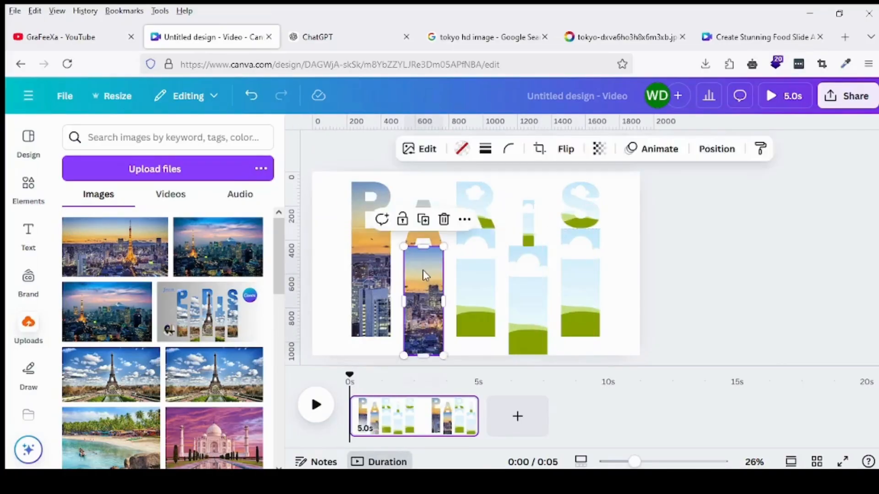
double_click(423, 270)
left_click_drag(514, 248, 634, 170)
left_click_drag(327, 179, 308, 183)
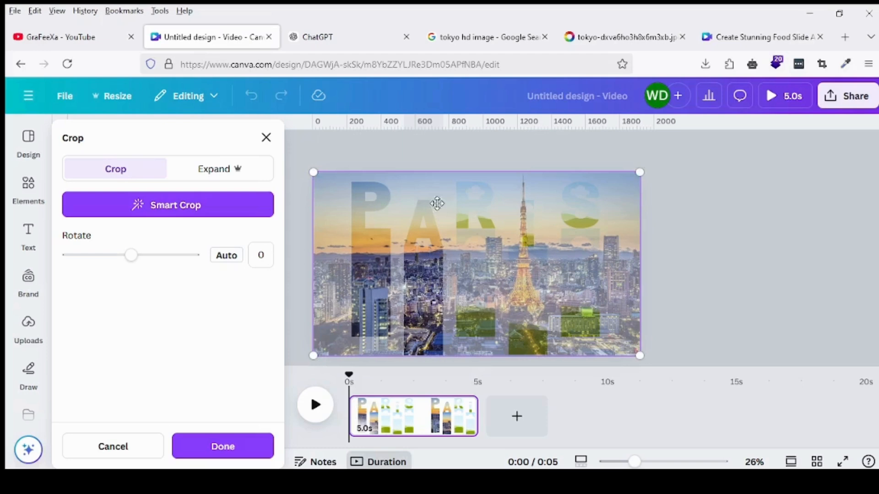
left_click(686, 231)
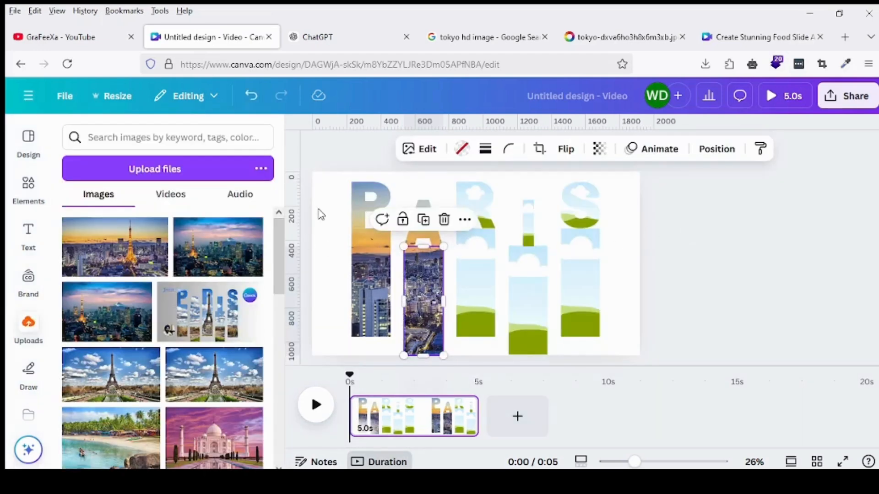
- Add the Tokyo sunset photo to the letter R frame and enlarge it inside the frame to cover the whole page
left_click(321, 212)
left_click(115, 247)
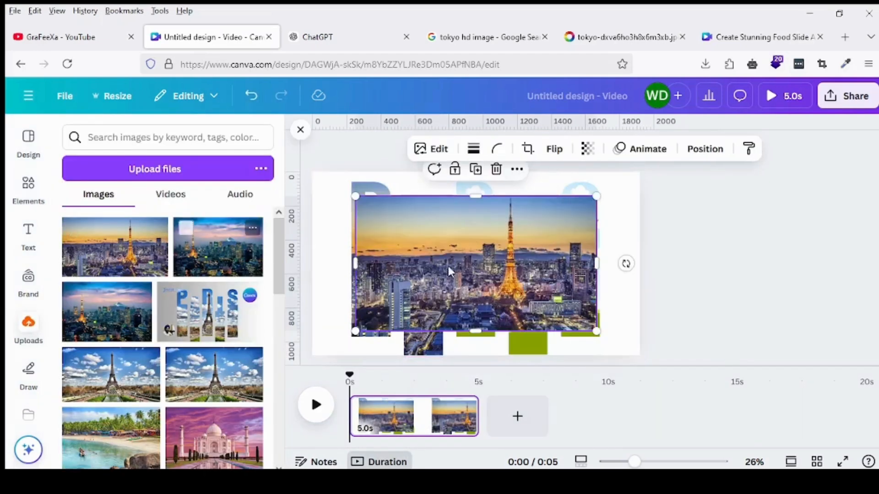
left_click_drag(479, 258, 471, 214)
double_click(468, 213)
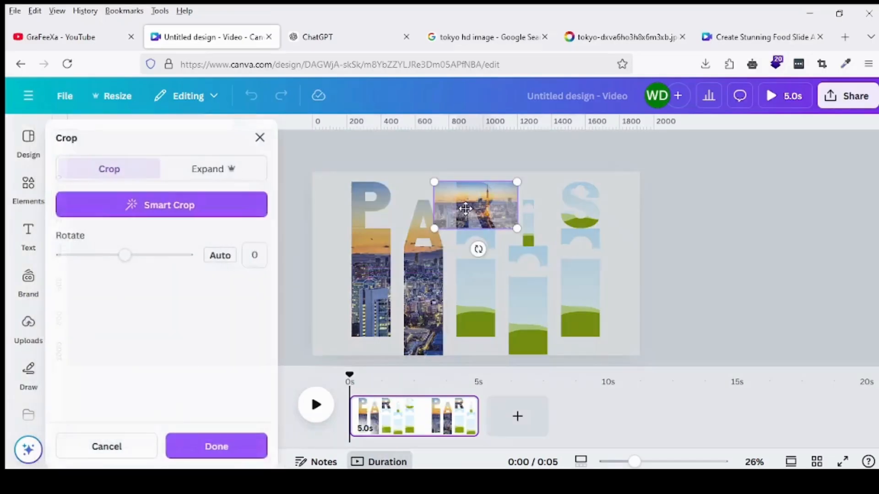
left_click_drag(430, 231, 312, 298)
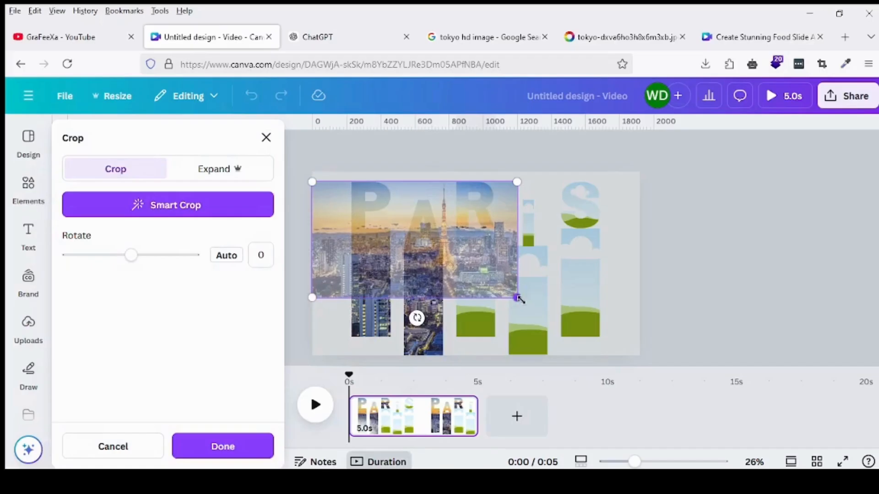
left_click_drag(519, 299, 620, 355)
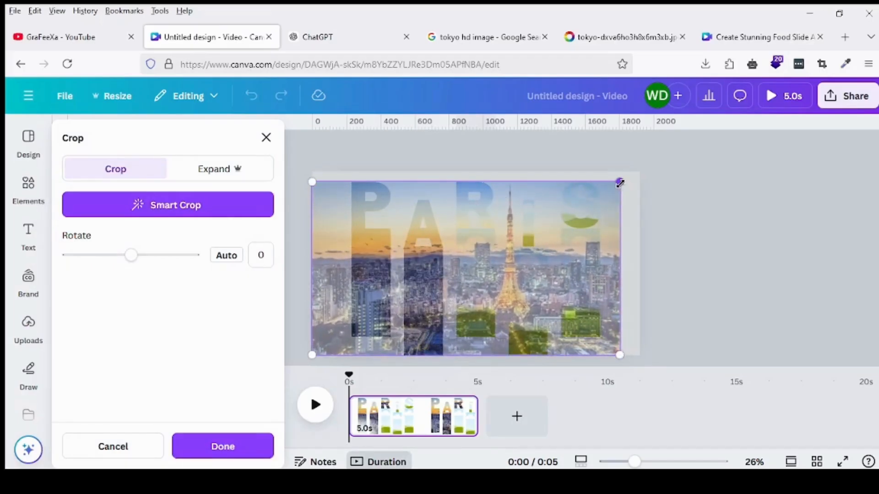
left_click_drag(620, 183, 647, 188)
left_click(666, 206)
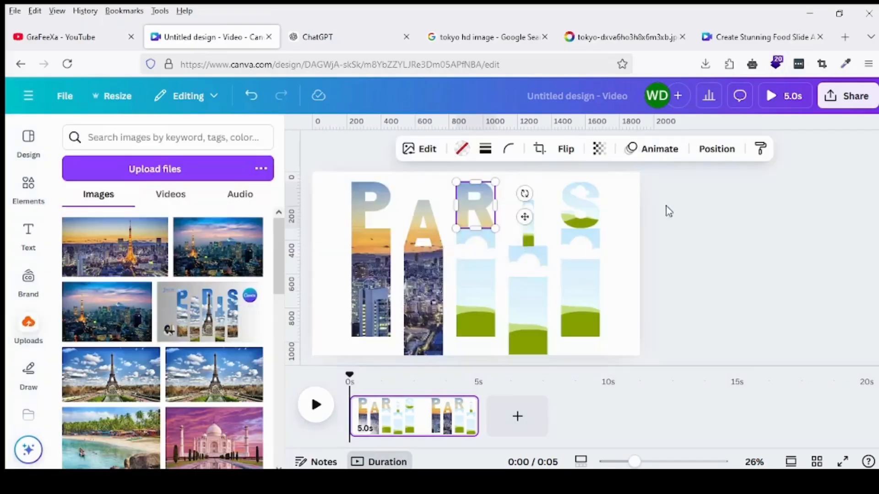
- Fill the third strip, below the R, with the Tokyo sunset photo and enlarge it inside the frame to match the page
left_click(508, 209)
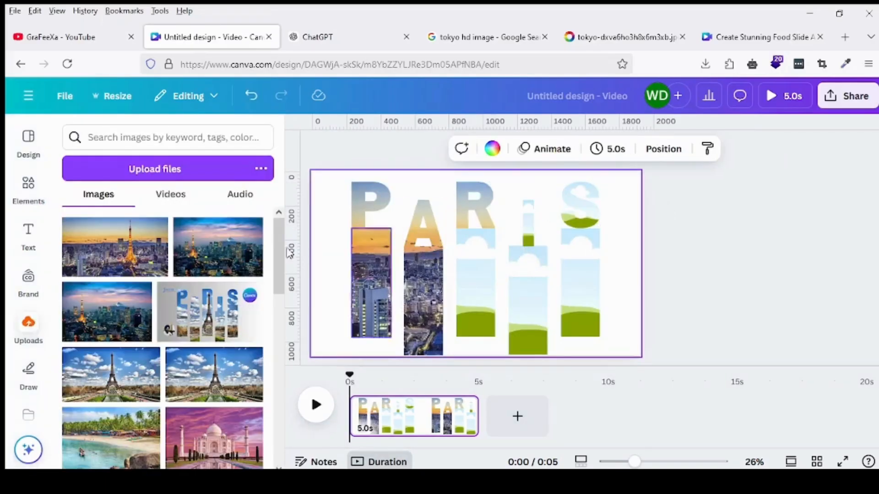
left_click(98, 256)
left_click_drag(569, 231, 481, 267)
double_click(481, 267)
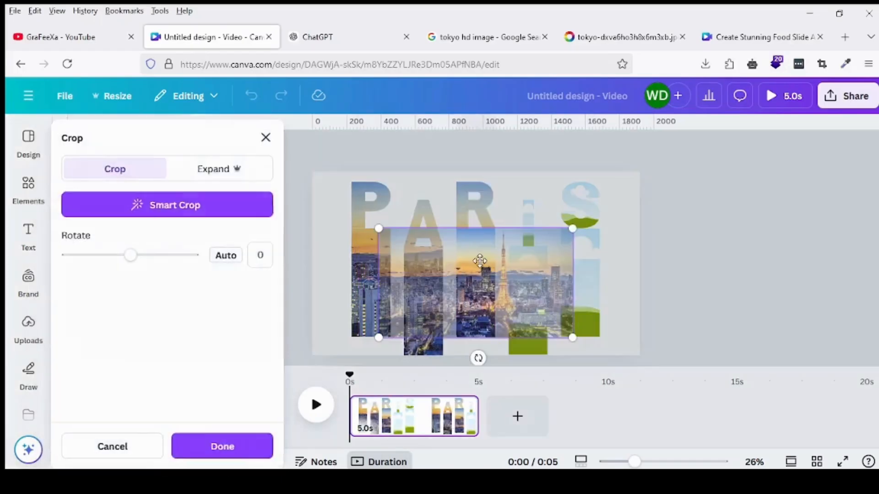
left_click_drag(384, 336, 356, 354)
left_click_drag(572, 230, 637, 190)
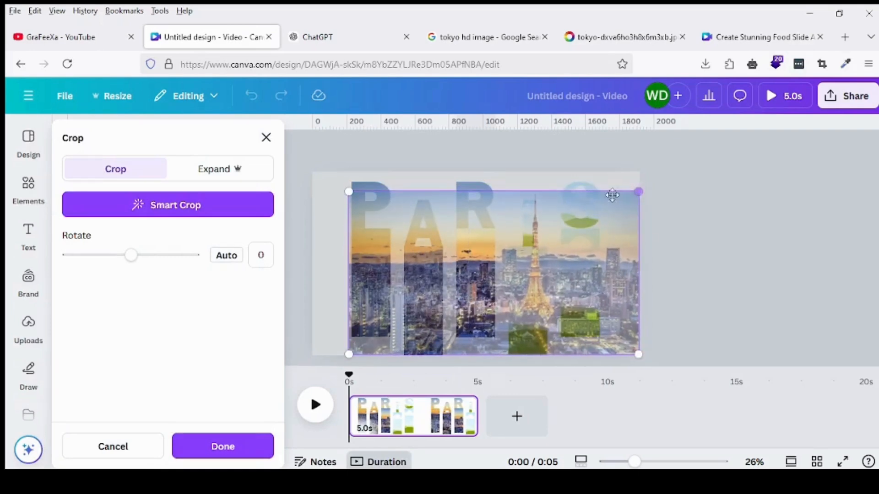
left_click_drag(354, 194, 309, 189)
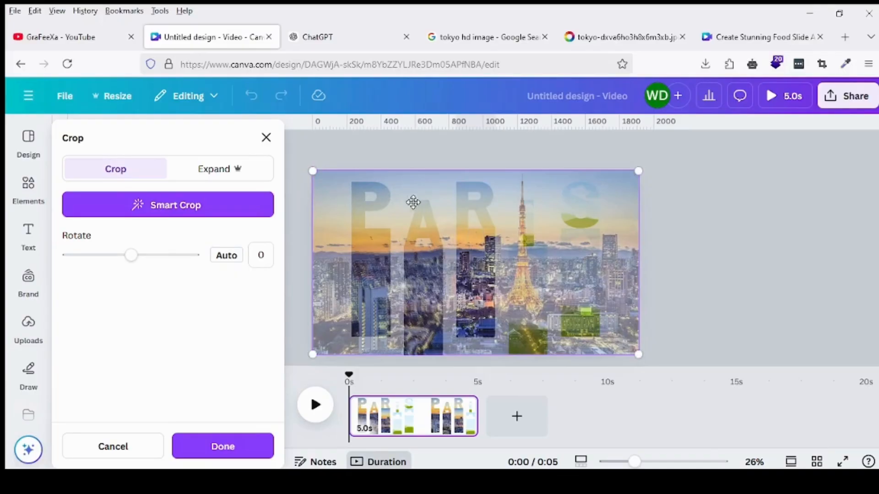
key("Return")
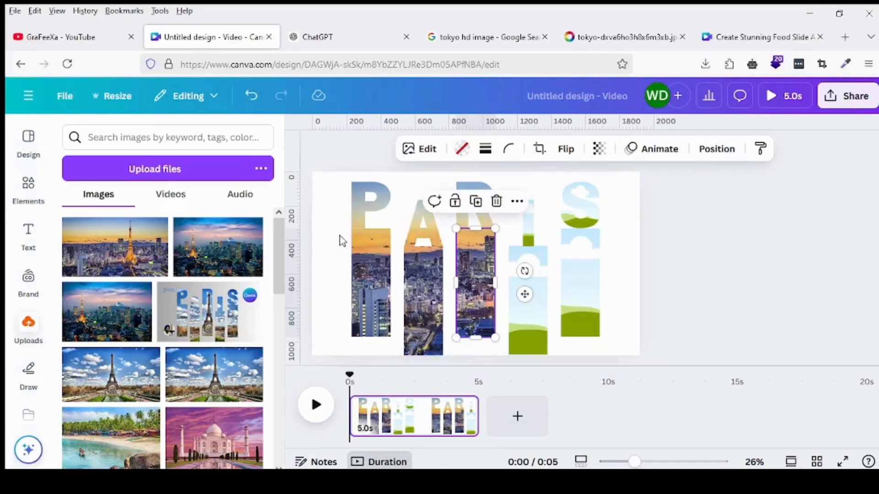
- Add the Tokyo sunset photo to the letter I frame and enlarge it inside the frame to cover the whole page
left_click(339, 238)
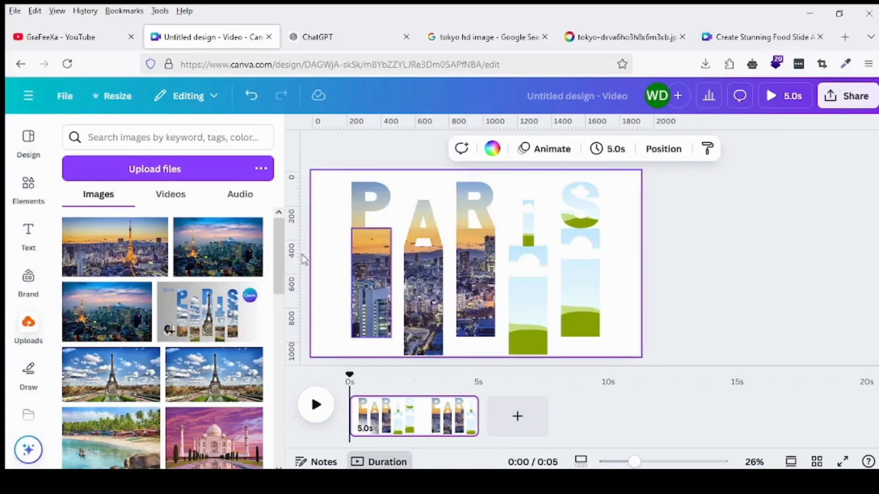
left_click(128, 256)
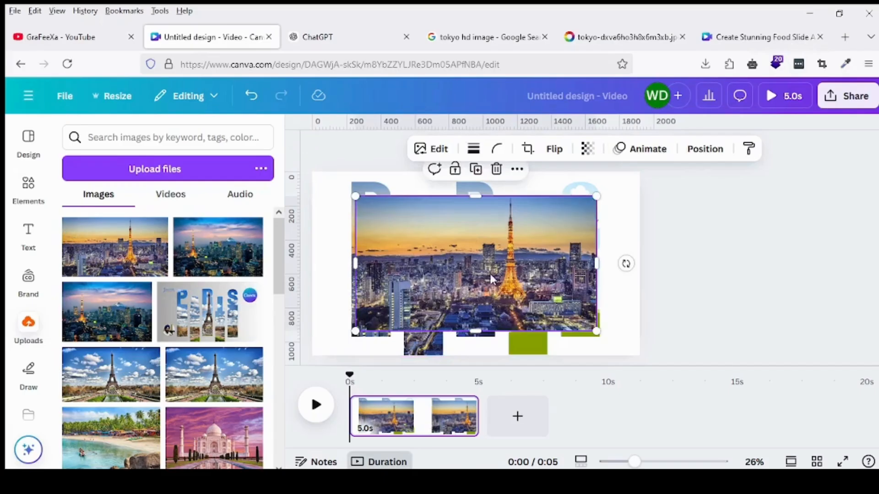
left_click_drag(428, 305, 527, 233)
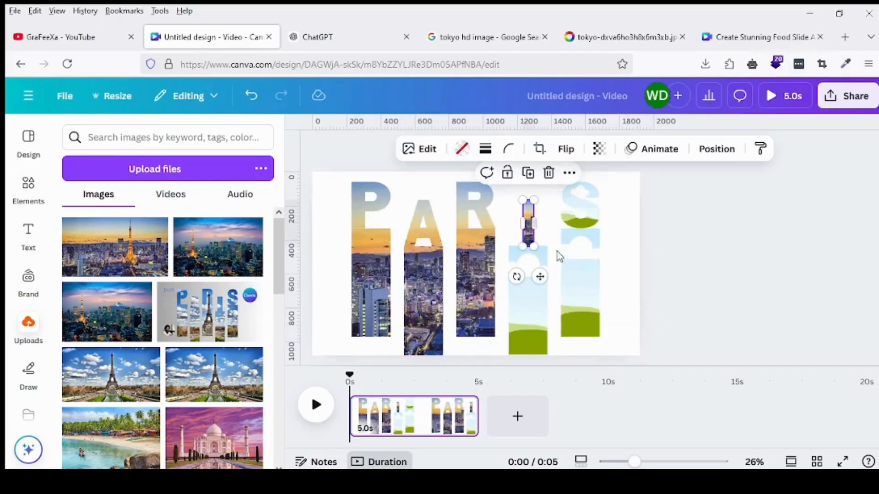
left_click(553, 240)
left_click(530, 236)
double_click(528, 237)
left_click_drag(486, 249, 313, 344)
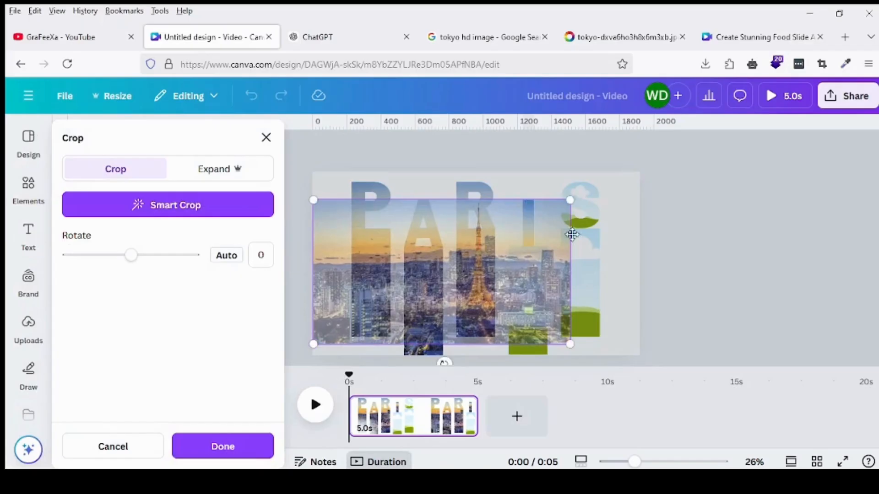
left_click_drag(586, 200, 639, 205)
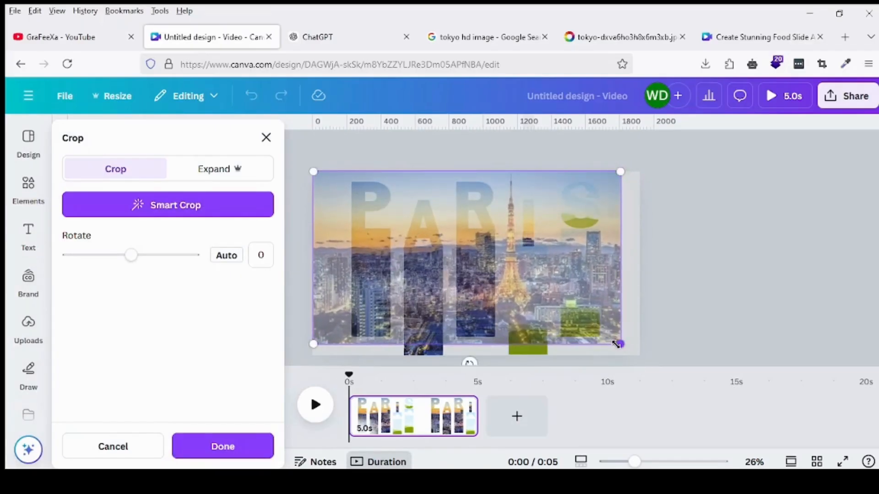
left_click_drag(618, 344, 632, 371)
left_click(680, 286)
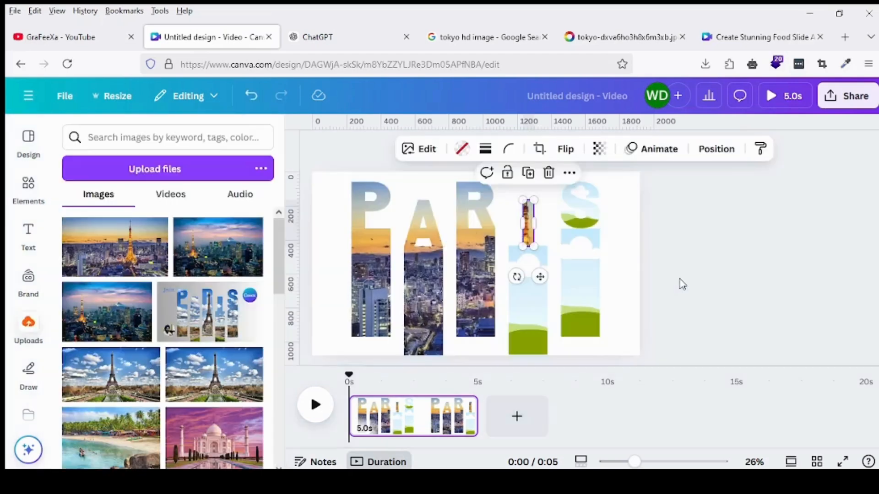
- Fill the fourth strip, below the I, with the Tokyo sunset photo and enlarge it inside the frame to the full page
double_click(490, 284)
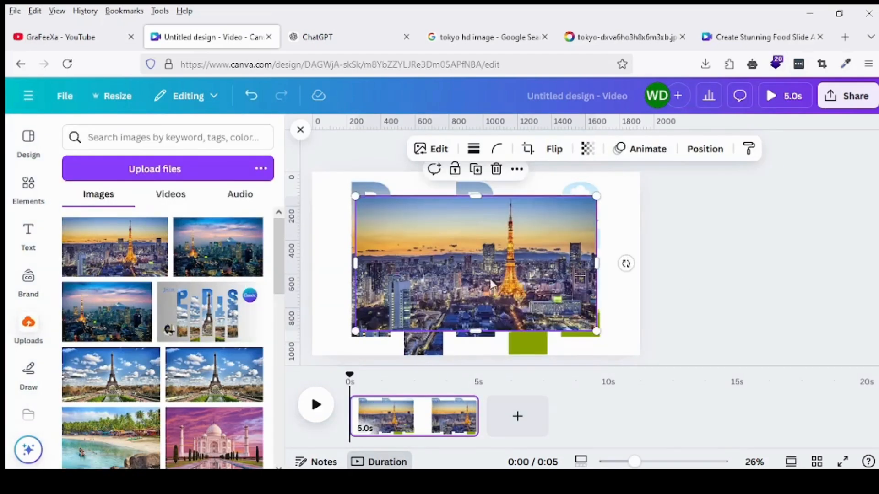
left_click_drag(491, 284, 531, 291)
double_click(524, 285)
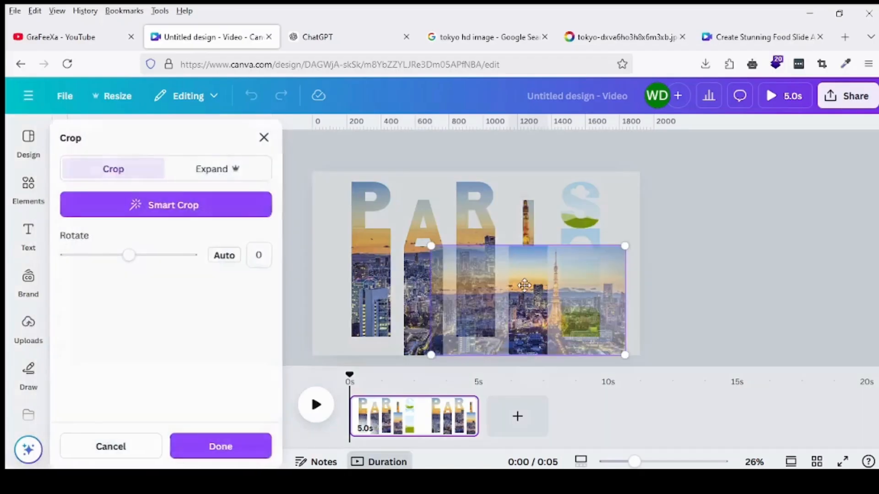
left_click_drag(430, 246, 295, 216)
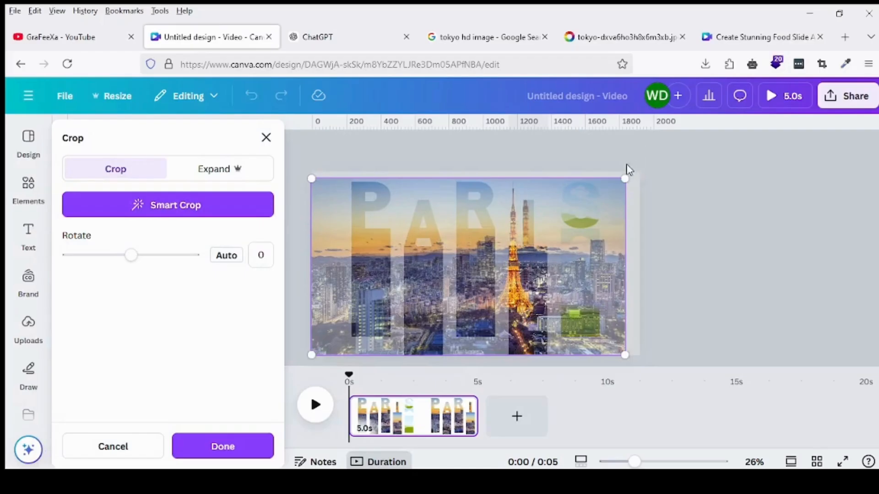
left_click_drag(626, 177, 651, 182)
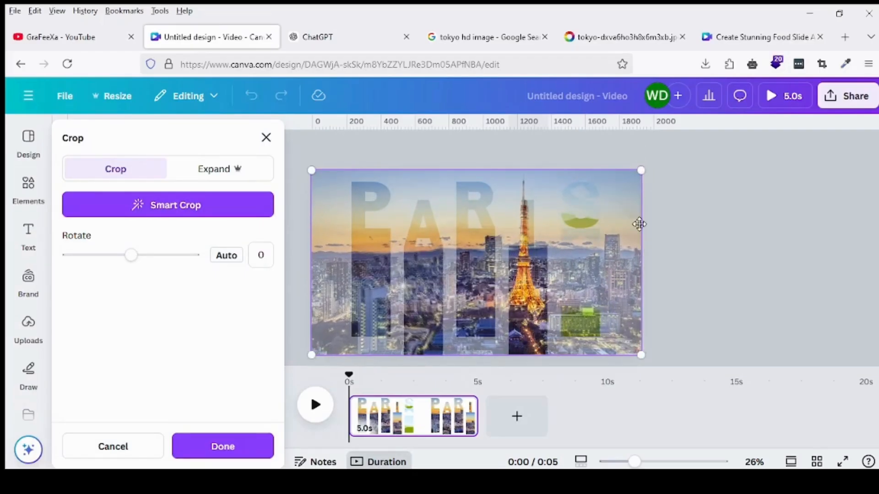
left_click(691, 218)
left_click(693, 218)
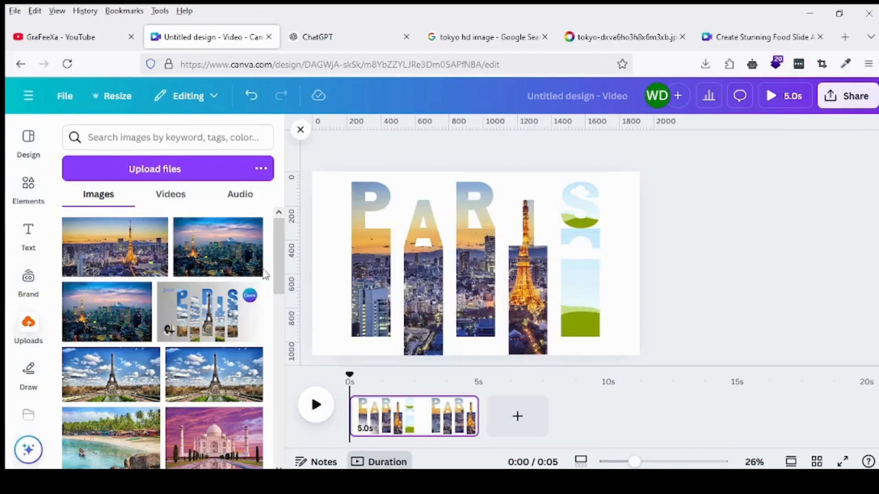
- Add the Tokyo sunset photo to the letter S frame and enlarge it inside the frame to cover the whole page
left_click(108, 260)
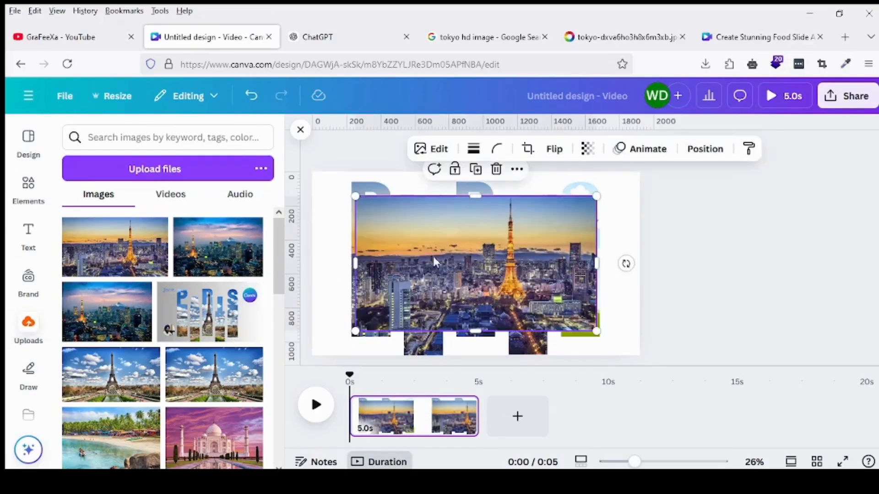
left_click_drag(461, 255, 578, 208)
double_click(579, 208)
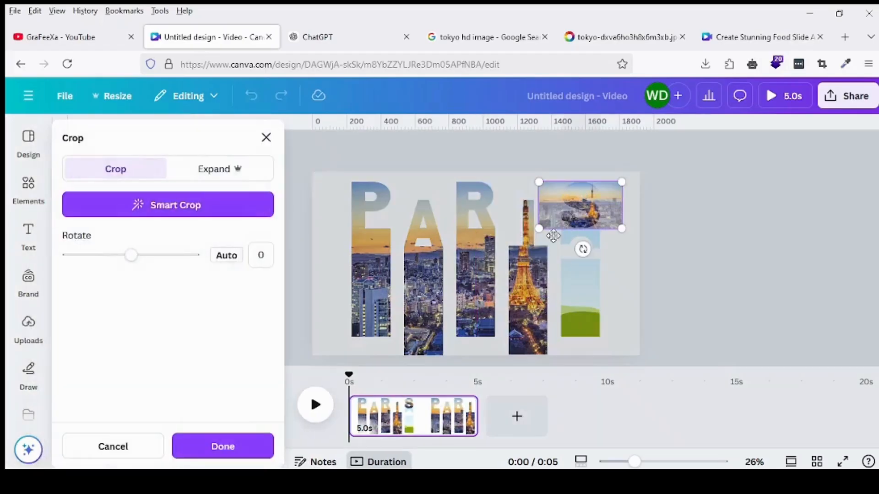
left_click_drag(537, 230, 311, 359)
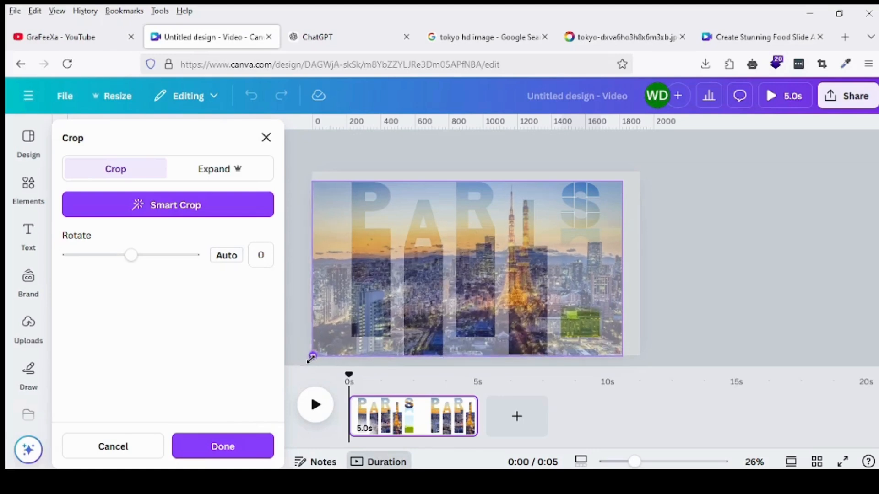
left_click_drag(621, 182, 642, 175)
left_click(655, 185)
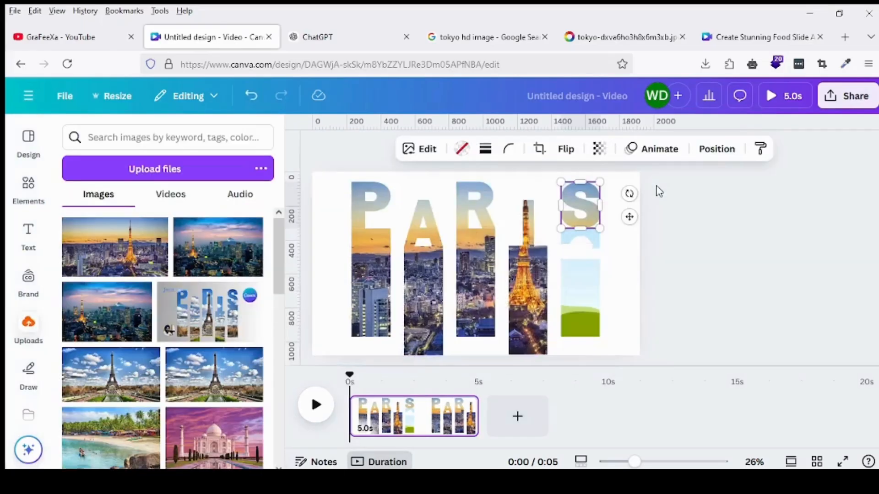
- Fill the fifth strip, below the S, with the Tokyo sunset photo and enlarge it inside the frame to the full page
left_click(127, 268)
left_click_drag(524, 257, 579, 270)
double_click(579, 270)
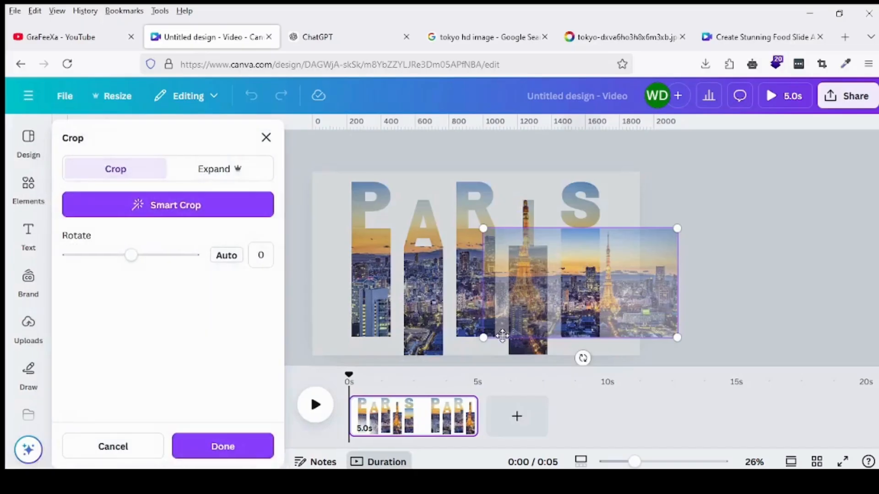
left_click_drag(588, 292, 541, 287)
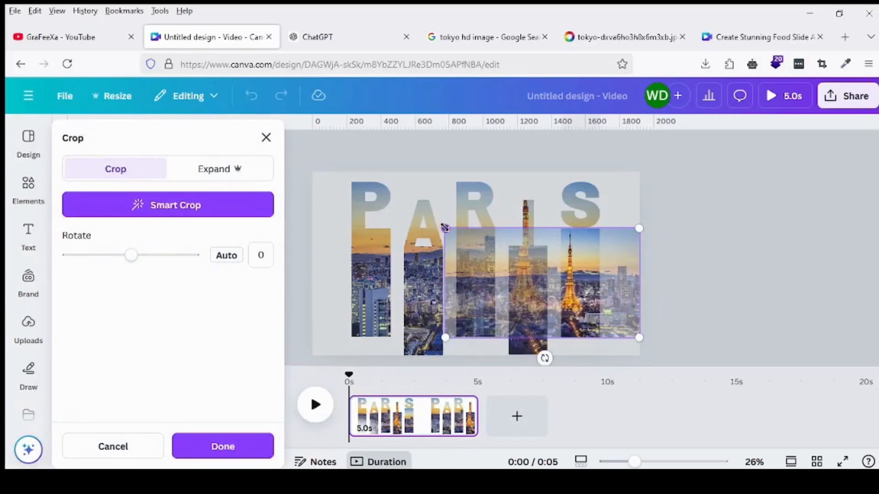
left_click_drag(444, 227, 347, 173)
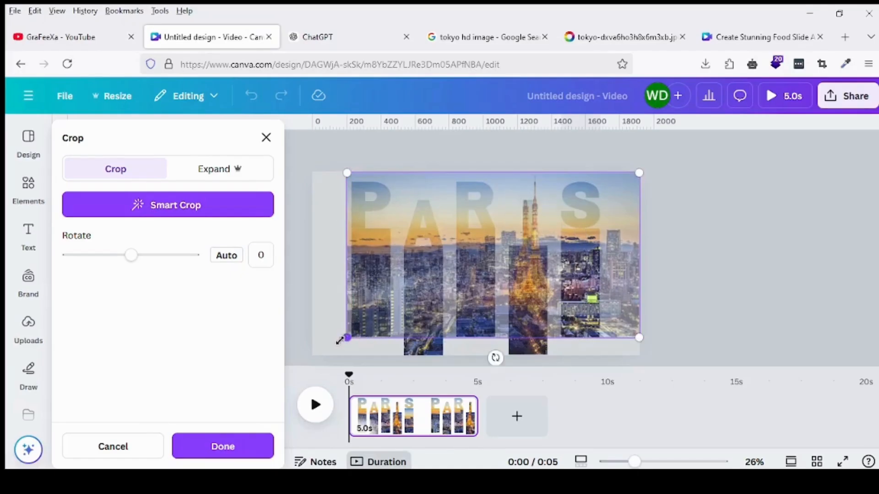
left_click_drag(339, 341, 312, 357)
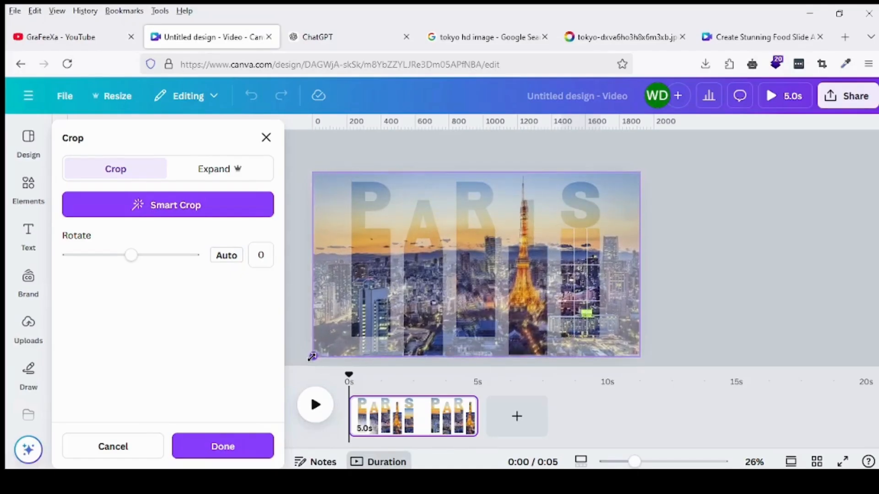
left_click(715, 216)
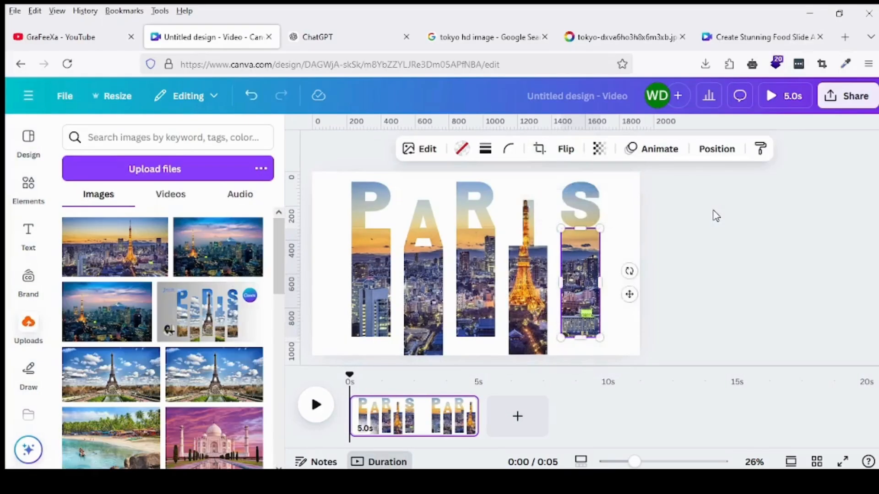
- Set the page background to the dark blue-grey gradient from the Brand Kit color palette
left_click(336, 212)
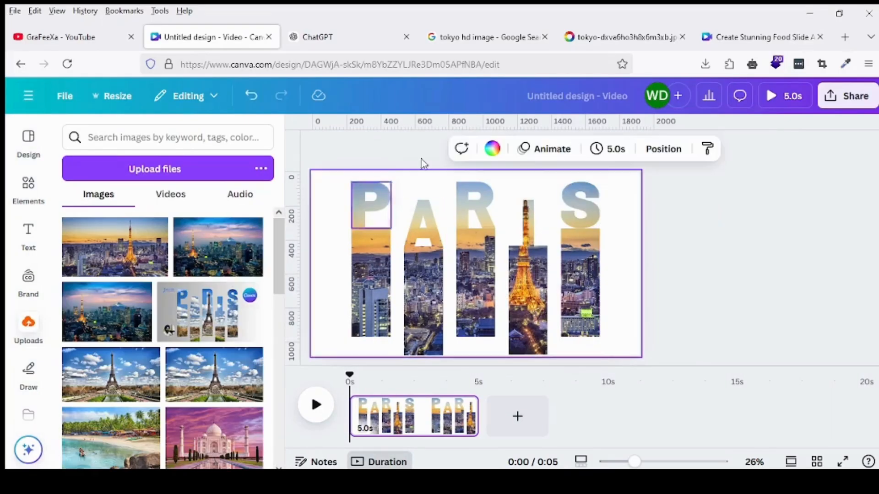
left_click(492, 149)
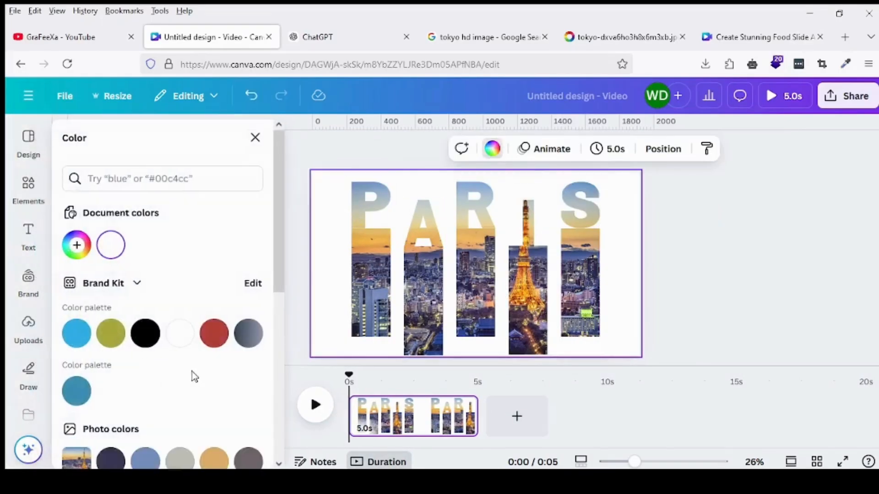
scroll(191, 372, "down", 1)
left_click(251, 293)
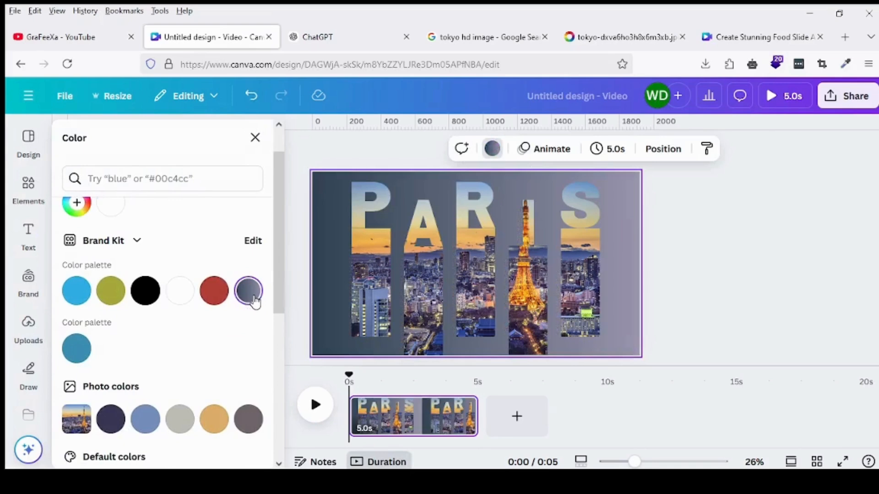
left_click(755, 274)
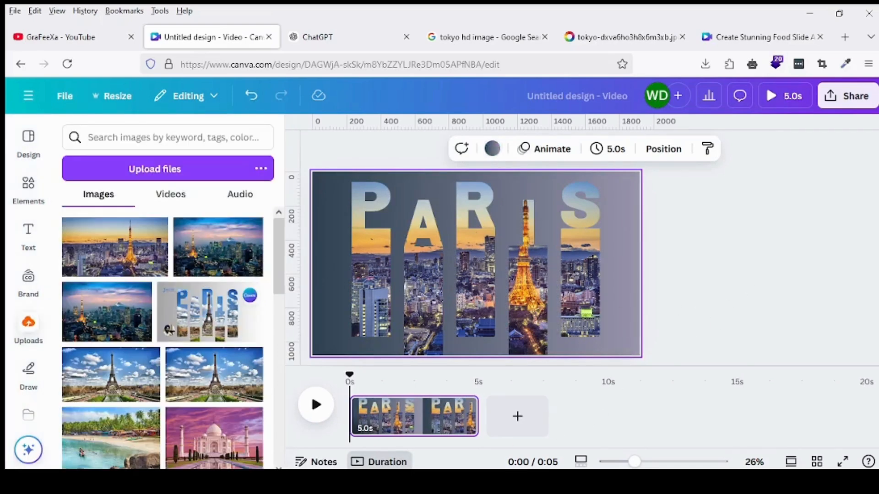